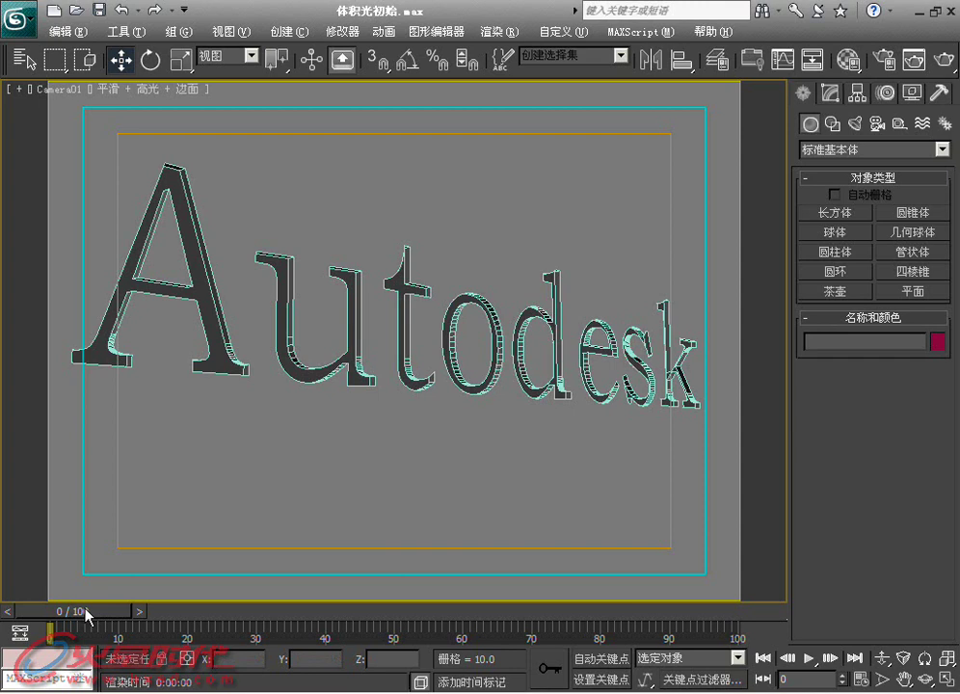
# Step: Scrub the time slider from frame 0 to 100 to preview how the text lighting changes
pyautogui.moveTo(88, 615)
pyautogui.mouseDown()
pyautogui.moveTo(78, 615)
pyautogui.moveTo(755, 592)
pyautogui.moveTo(3, 594)
pyautogui.mouseUp()
# Step: Restore the four-viewport layout and draw a target spotlight Spot001 in the Top view
pyautogui.hotkey('alt', 'w')
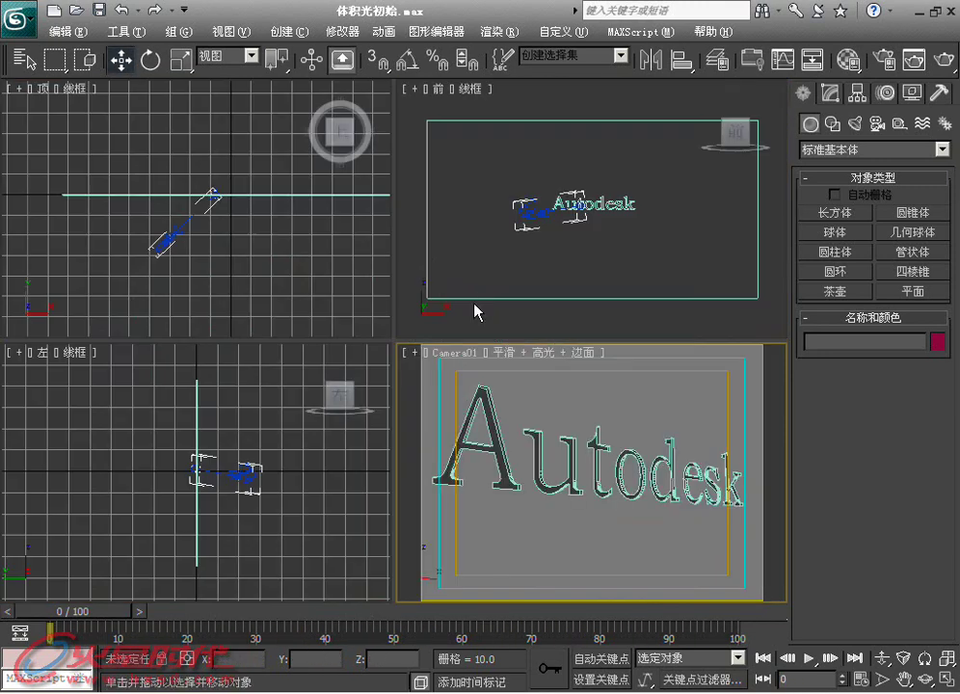
pyautogui.click(175, 205)
pyautogui.click(855, 123)
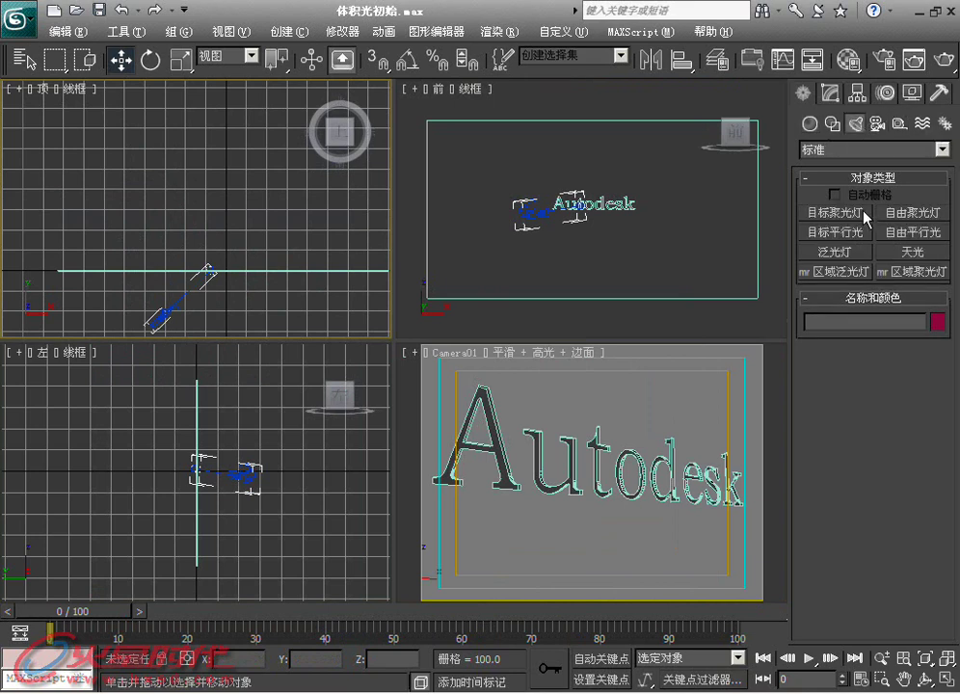
pyautogui.click(846, 216)
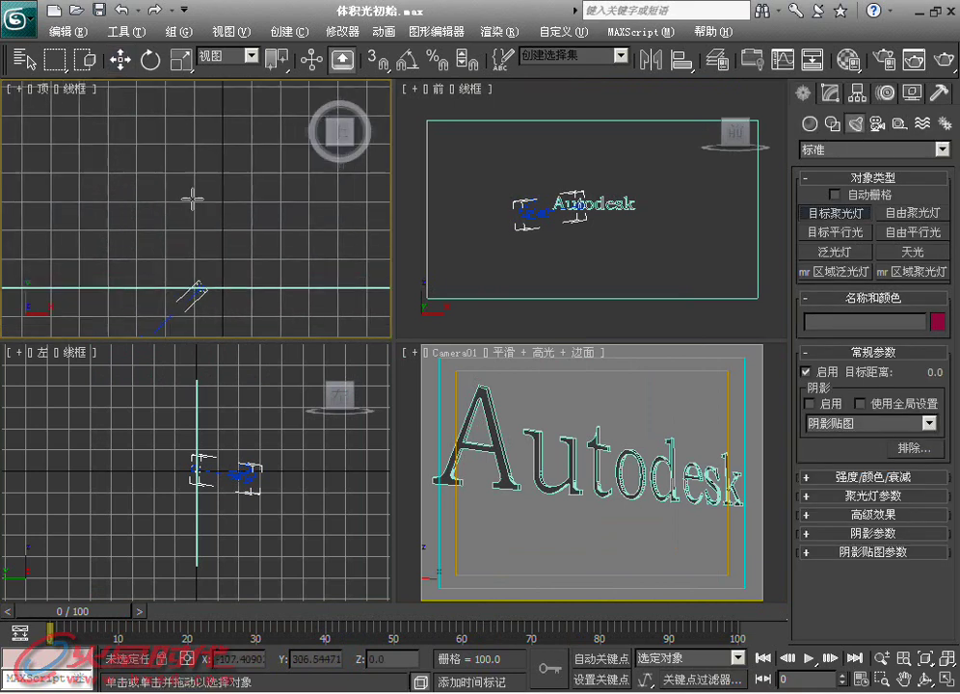
pyautogui.moveTo(188, 202); pyautogui.dragTo(188, 294)
pyautogui.rightClick(268, 214)
# Step: Reposition Spot001 down and right in the Top view and raise it in the Front view
pyautogui.moveTo(237, 217); pyautogui.dragTo(203, 128, button='middle')
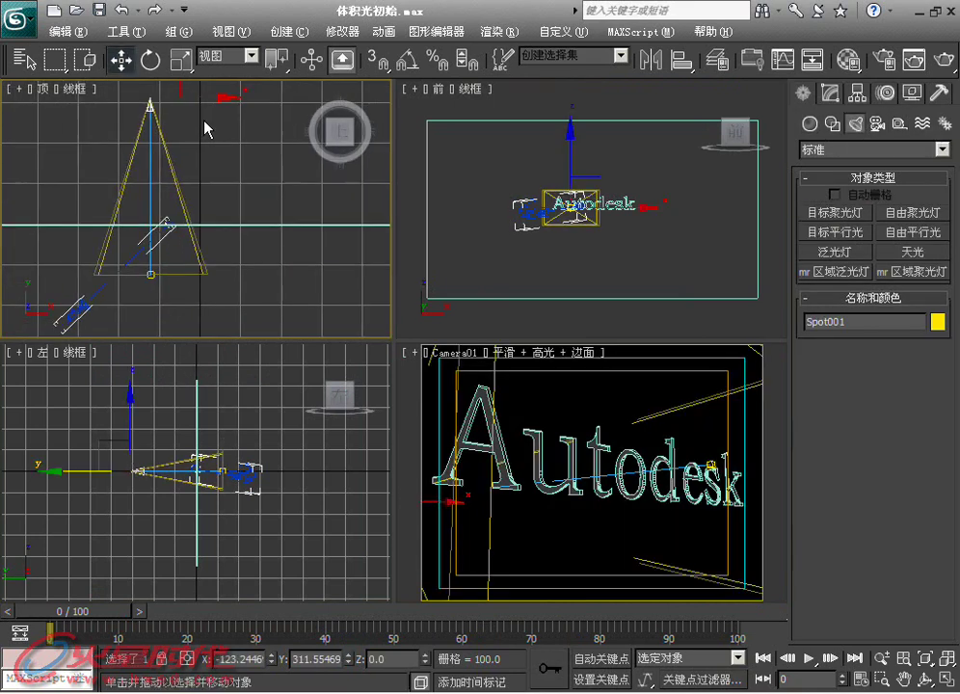
pyautogui.moveTo(184, 95); pyautogui.dragTo(227, 135)
pyautogui.scroll(5, 691, 249)
pyautogui.scroll(4, 644, 229)
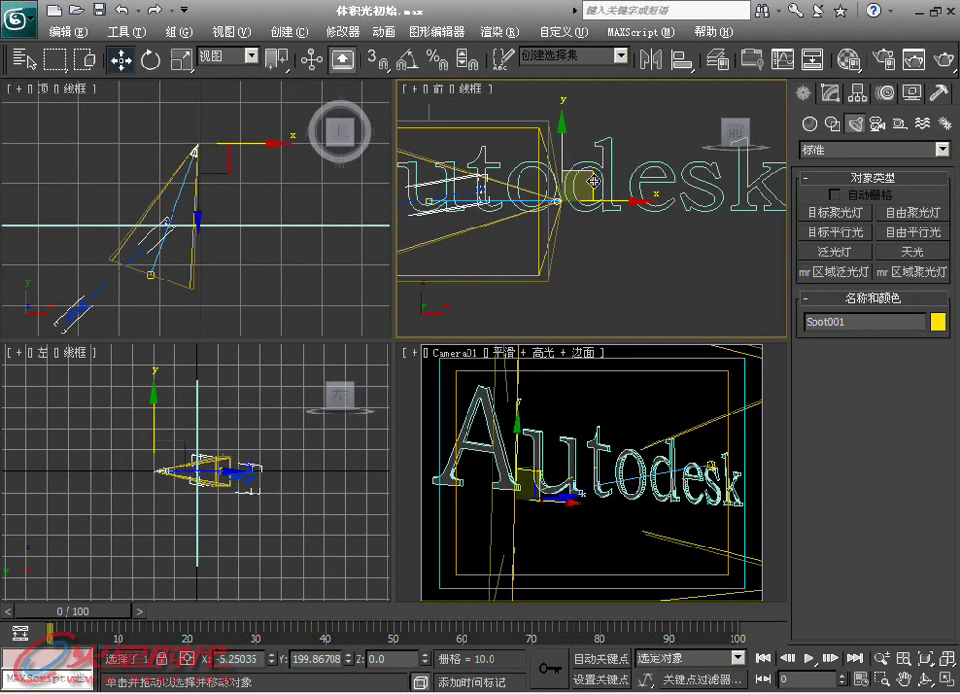
pyautogui.moveTo(594, 180); pyautogui.dragTo(599, 163)
# Step: Move the spotlight's target to the left end of the Autodesk text, then go to frame 100
pyautogui.rightClick(146, 217)
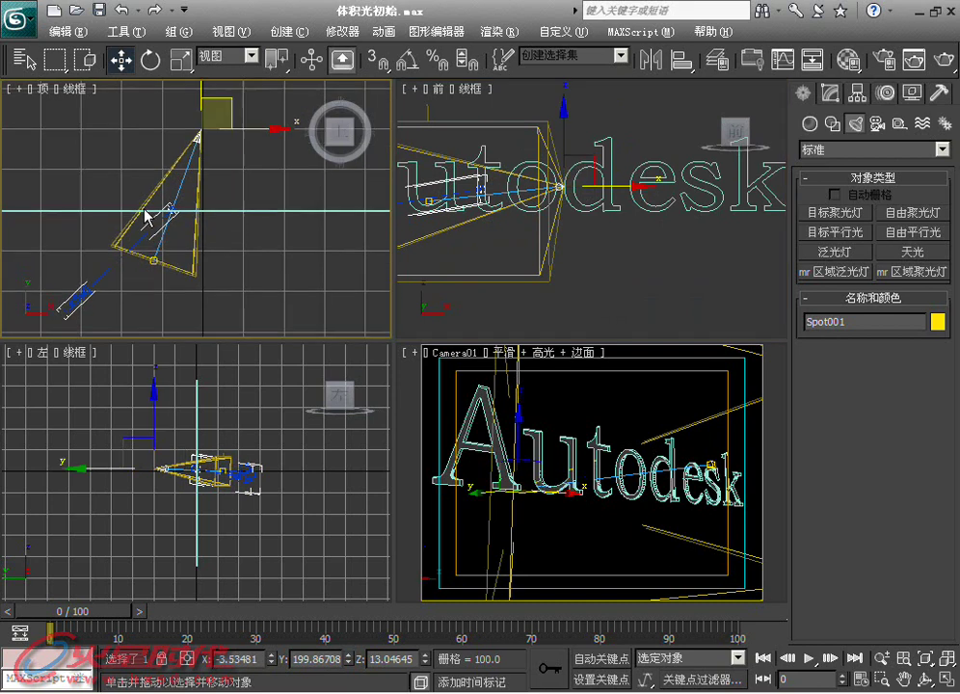
pyautogui.scroll(3, 146, 217)
pyautogui.click(111, 217)
pyautogui.moveTo(126, 208)
pyautogui.mouseDown()
pyautogui.moveTo(104, 207)
pyautogui.moveTo(167, 198)
pyautogui.moveTo(68, 144)
pyautogui.mouseUp()
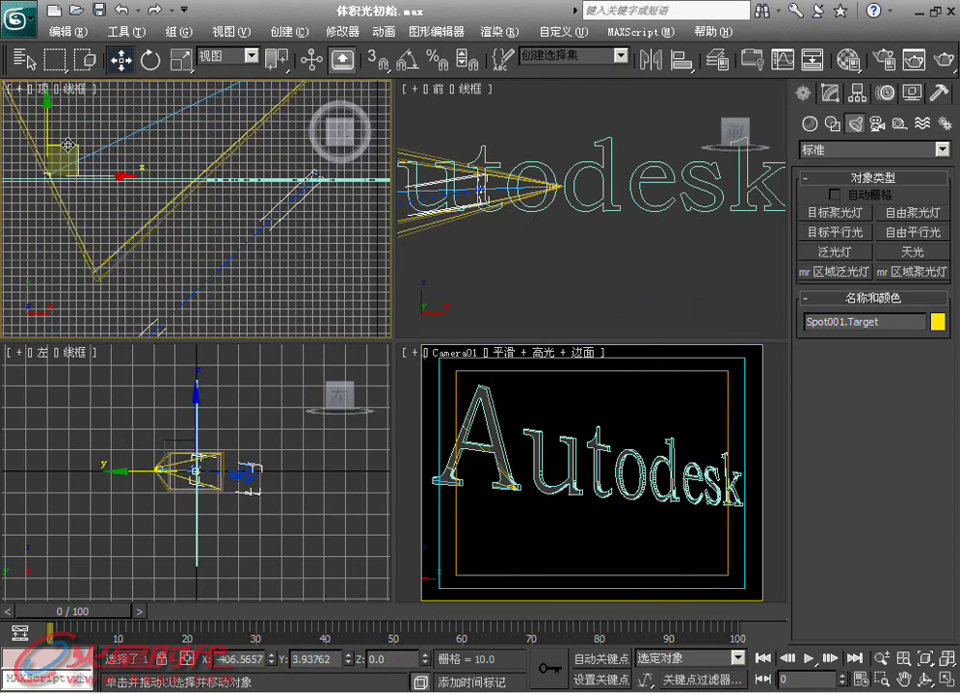
pyautogui.moveTo(89, 615); pyautogui.dragTo(836, 610)
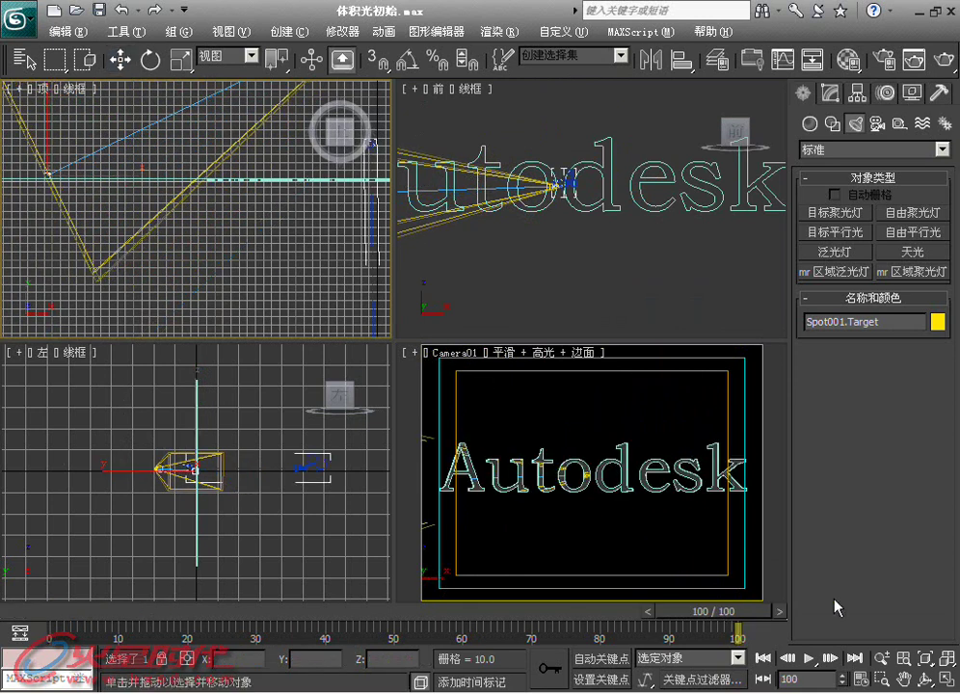
# Step: With Auto Key on, move the target right across the text at frame 100, check the sweep, and reselect Spot001
pyautogui.click(613, 659)
pyautogui.scroll(-4, 94, 221)
pyautogui.moveTo(82, 210); pyautogui.dragTo(377, 224)
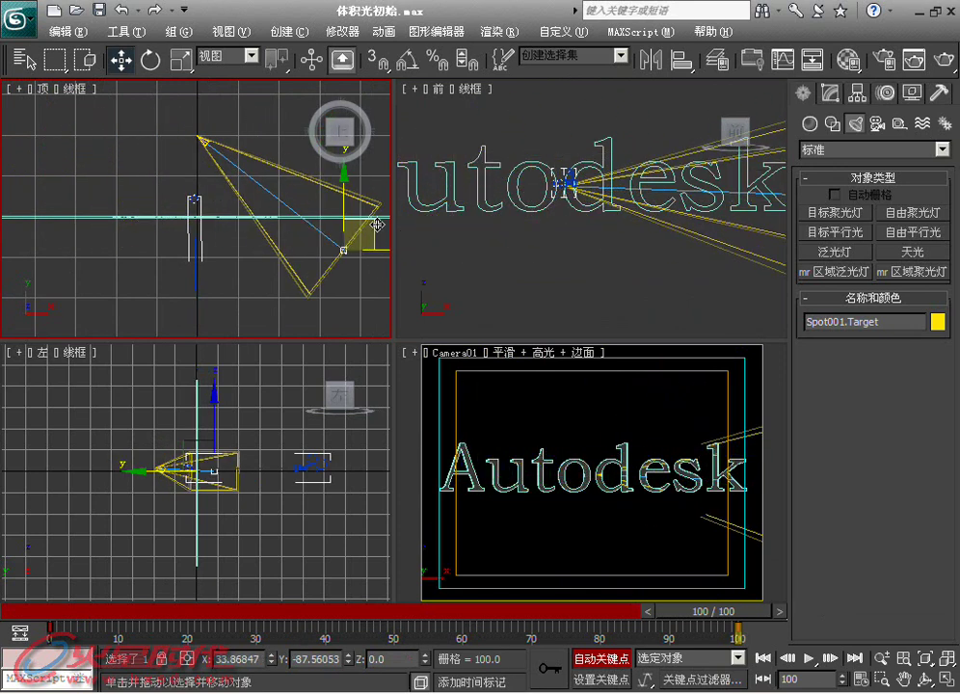
pyautogui.moveTo(675, 611)
pyautogui.mouseDown()
pyautogui.moveTo(3, 614)
pyautogui.moveTo(576, 618)
pyautogui.mouseUp()
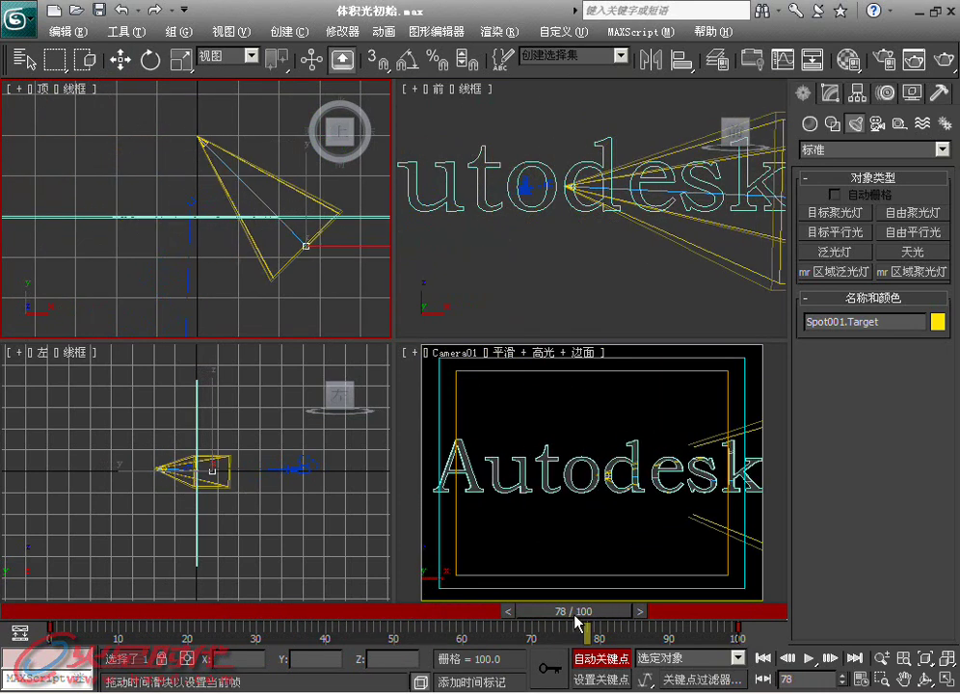
pyautogui.press('w')
pyautogui.moveTo(237, 118); pyautogui.dragTo(154, 152)
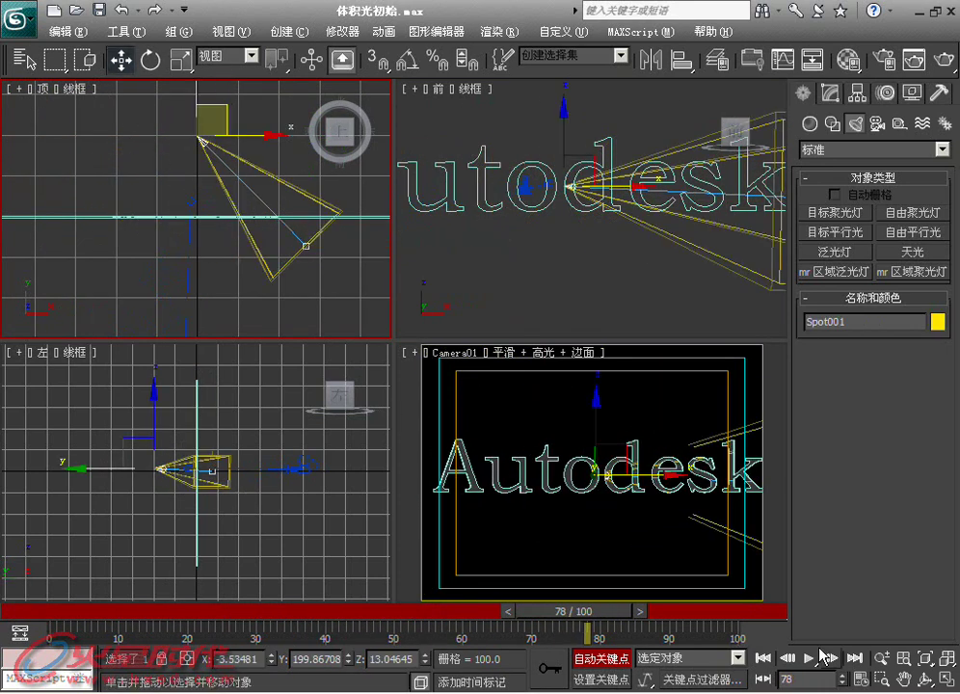
# Step: Turn off Auto Key, add a 体积光 Volume Light effect to Spot001, and open its Setup
pyautogui.press('n')
pyautogui.click(831, 94)
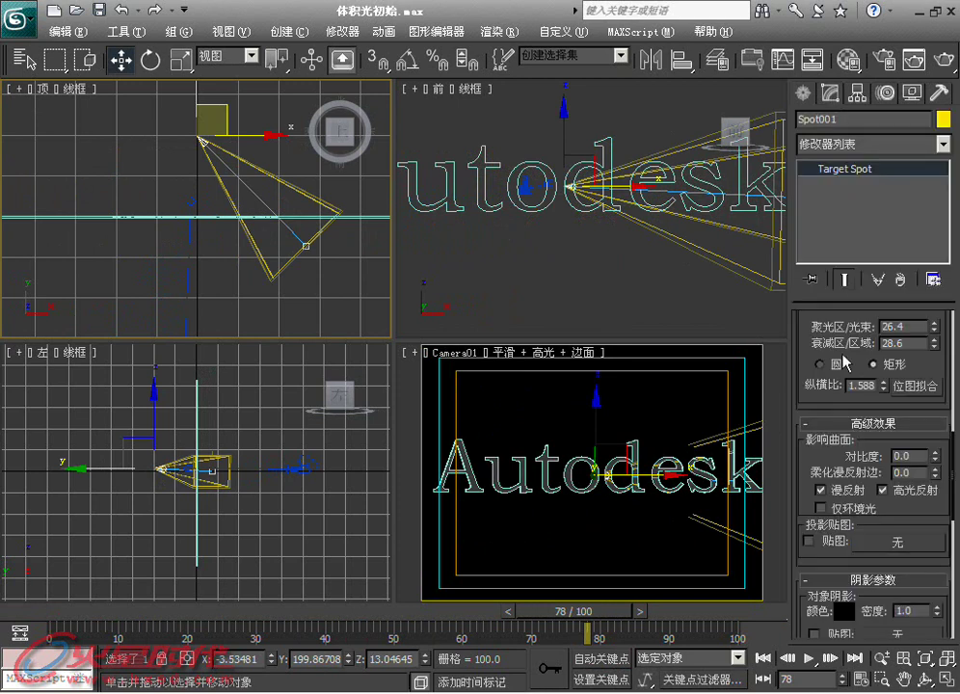
pyautogui.scroll(-5, 823, 434)
pyautogui.scroll(-5, 854, 511)
pyautogui.scroll(-3, 854, 509)
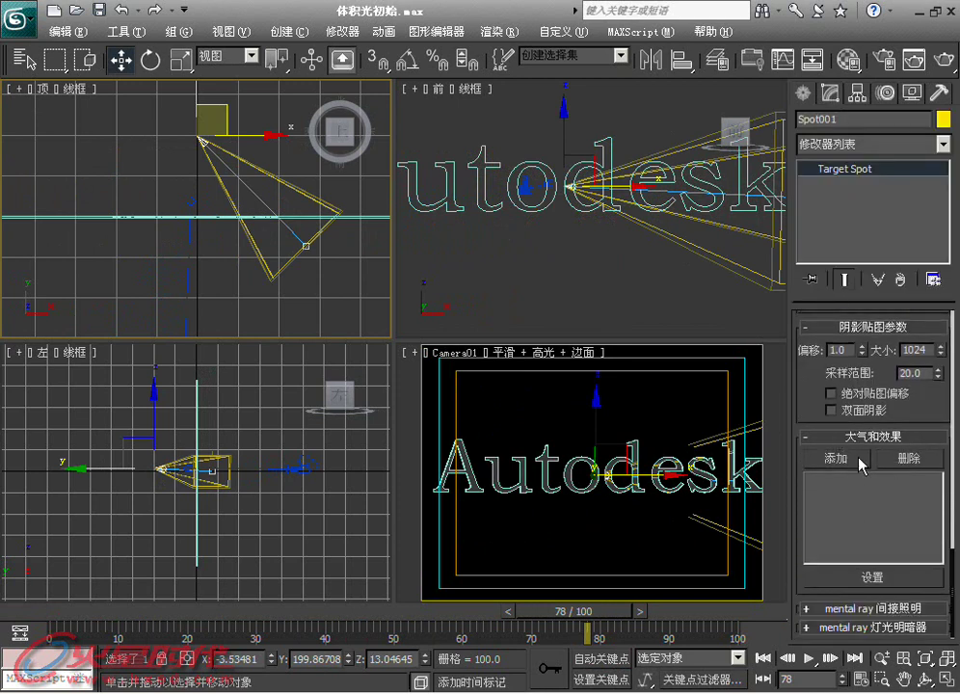
pyautogui.click(841, 460)
pyautogui.moveTo(364, 238); pyautogui.dragTo(268, 323)
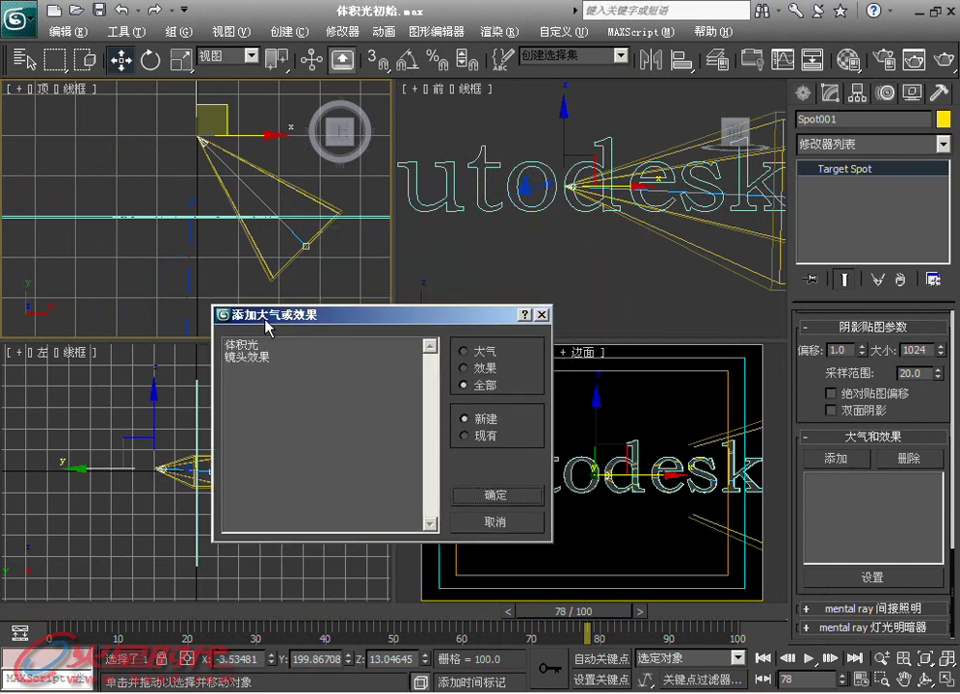
pyautogui.click(257, 347)
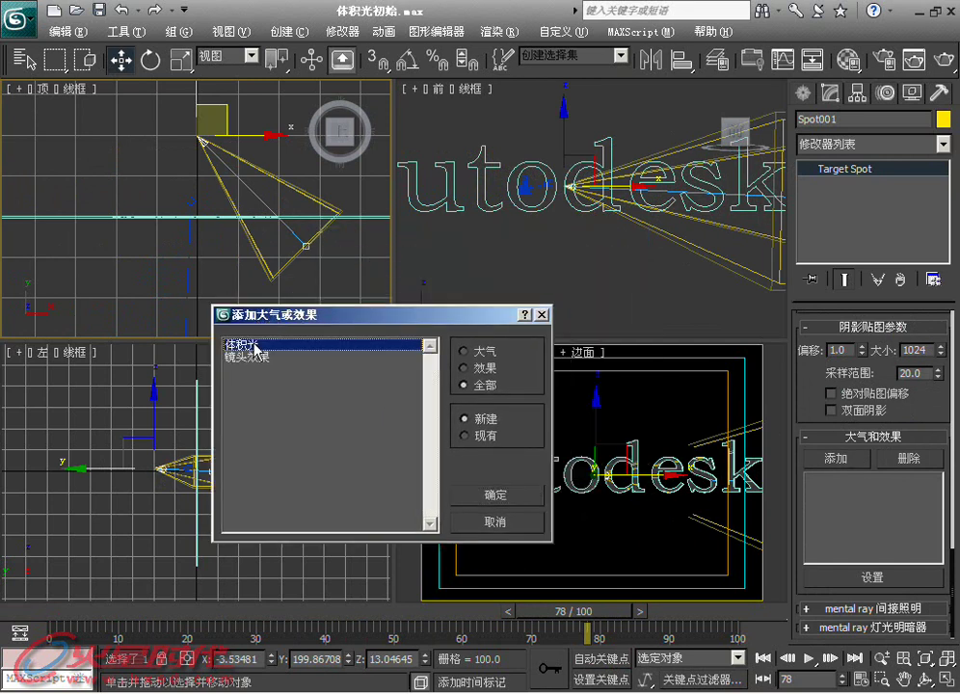
pyautogui.click(495, 496)
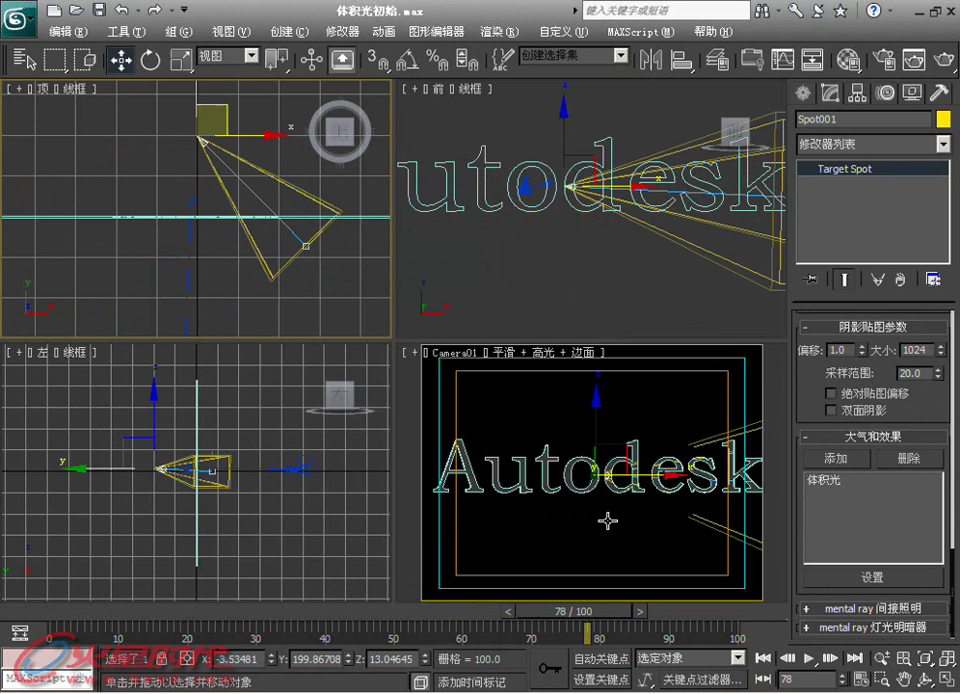
pyautogui.click(835, 480)
pyautogui.click(858, 577)
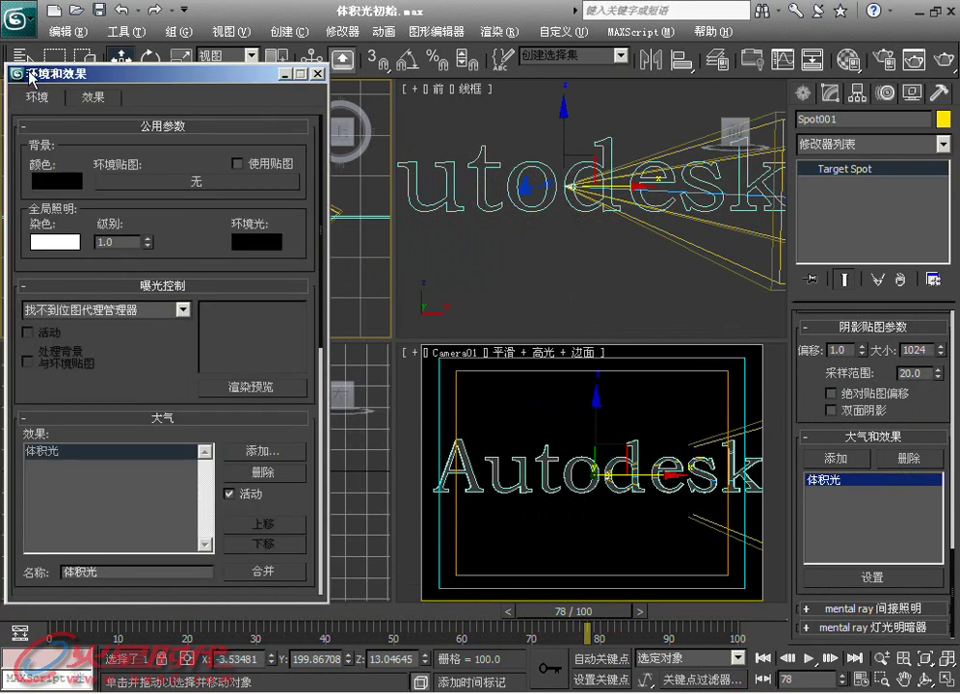
# Step: Go to frame 40 and test-render the Camera01 view
pyautogui.moveTo(31, 75); pyautogui.dragTo(46, 108)
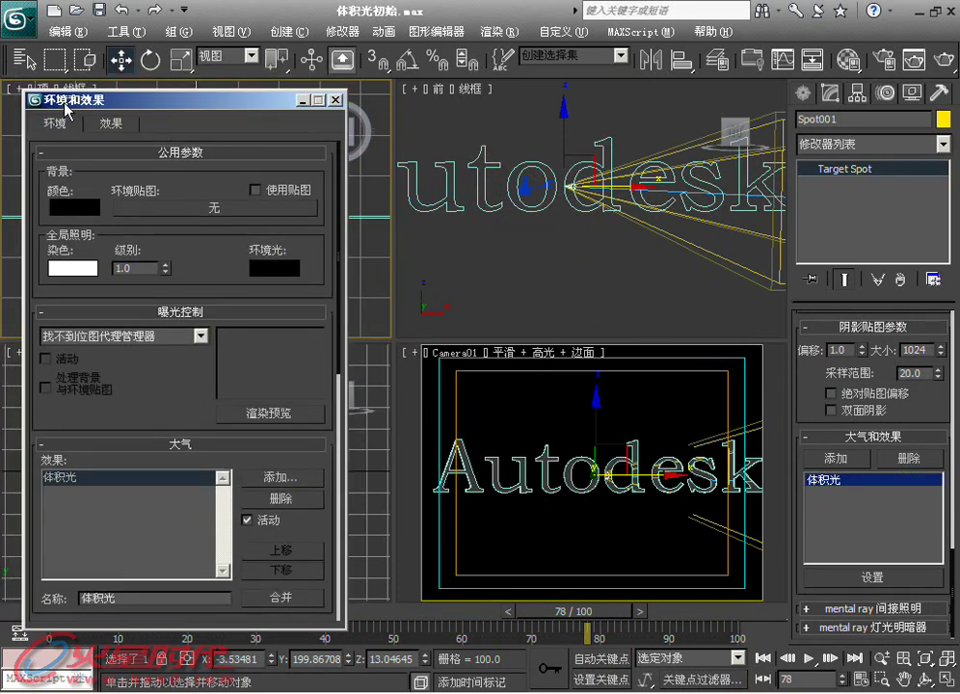
pyautogui.rightClick(529, 439)
pyautogui.press('Escape')
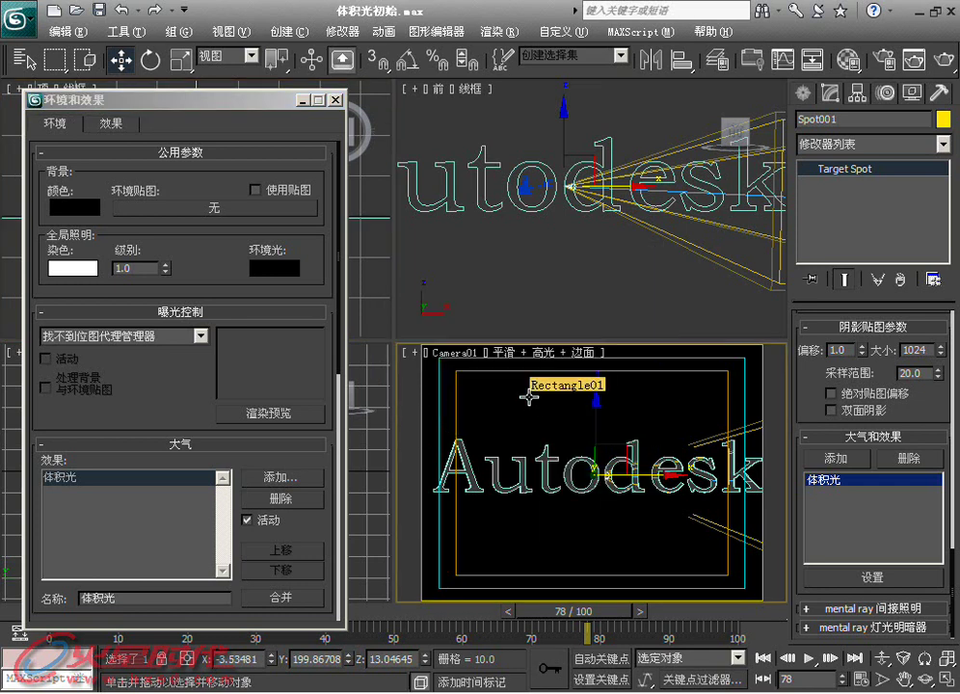
pyautogui.rightClick(543, 381)
pyautogui.click(545, 391)
pyautogui.moveTo(574, 610); pyautogui.dragTo(326, 634)
pyautogui.rightClick(593, 368)
pyautogui.click(609, 422)
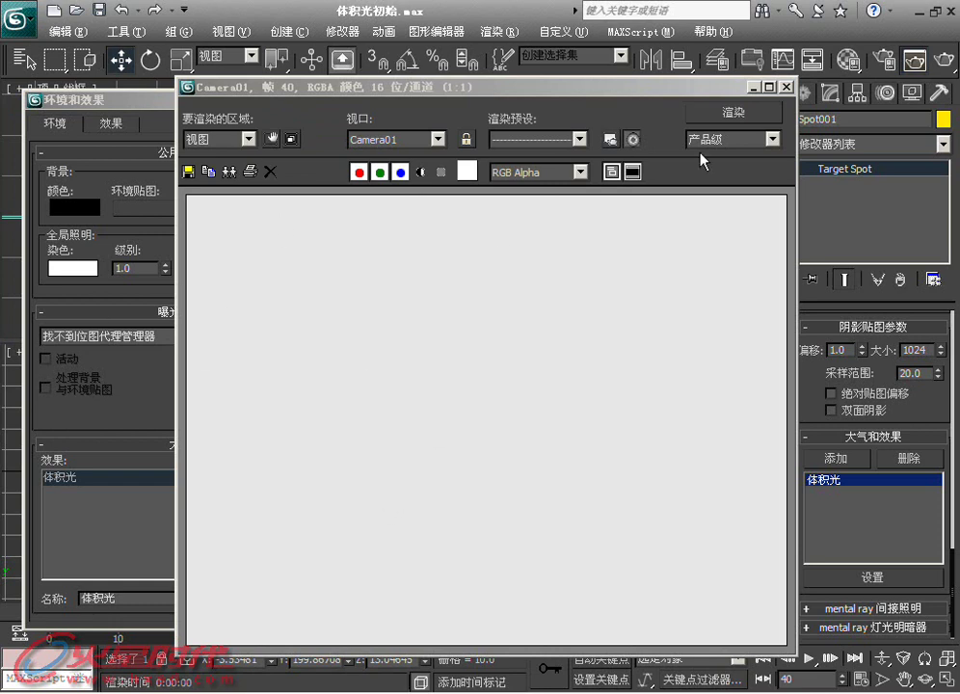
pyautogui.click(785, 86)
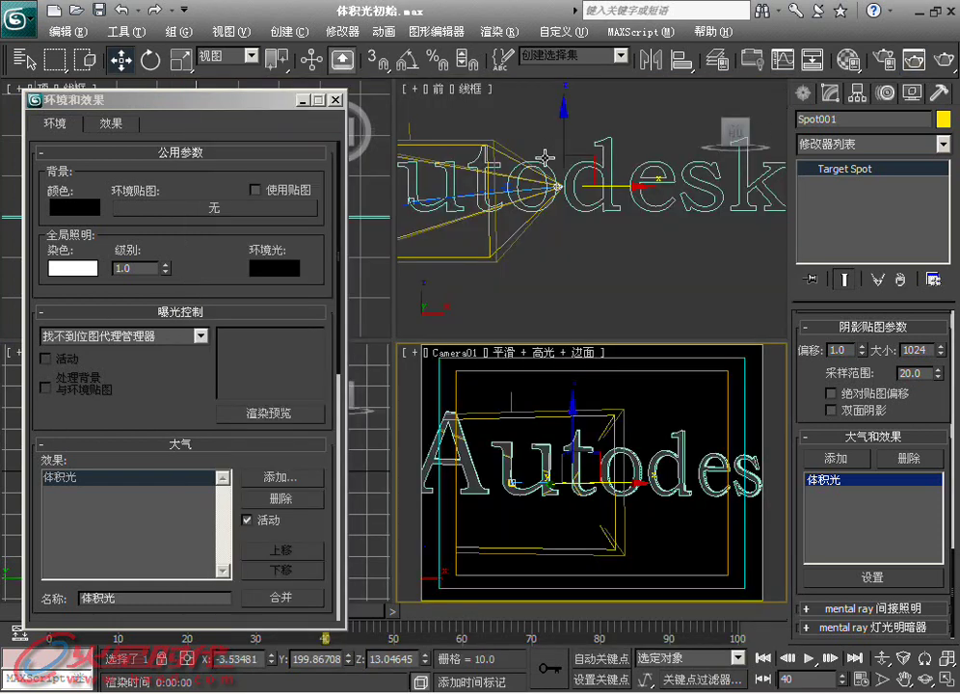
# Step: Turn on Spot001's shadows and render Camera01 again to see beams through the letters
pyautogui.scroll(3, 853, 342)
pyautogui.scroll(3, 853, 342)
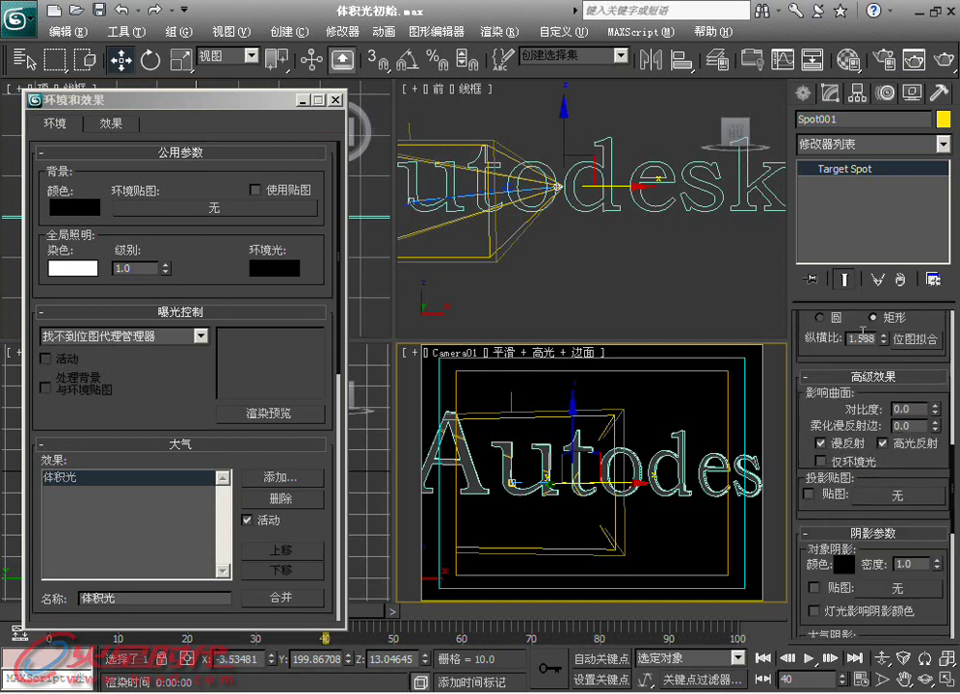
pyautogui.scroll(3, 853, 342)
pyautogui.scroll(5, 853, 342)
pyautogui.click(813, 422)
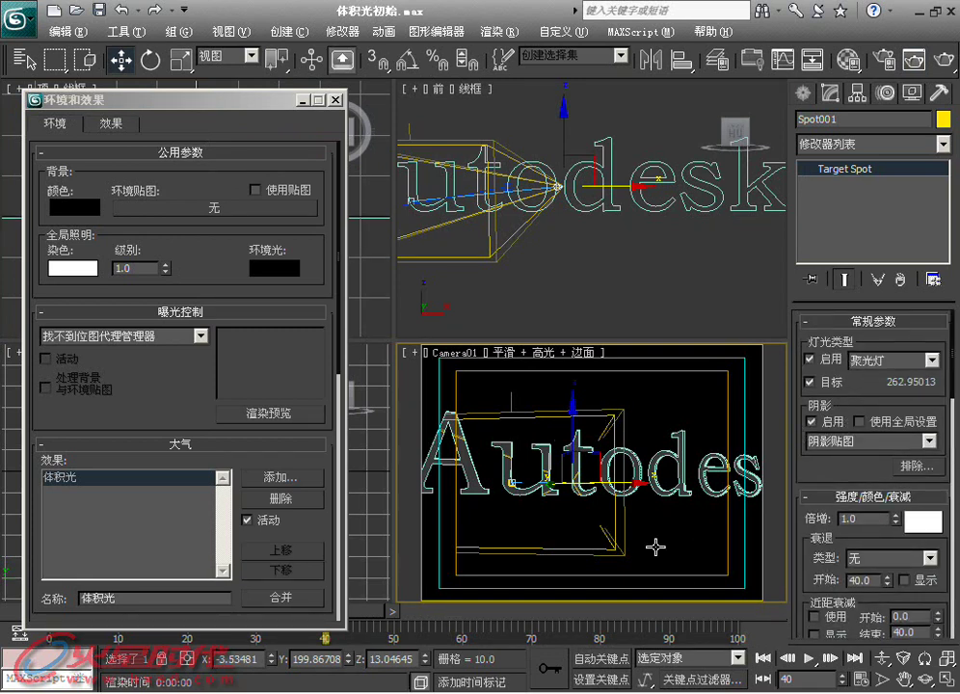
pyautogui.rightClick(503, 310)
pyautogui.press('Escape')
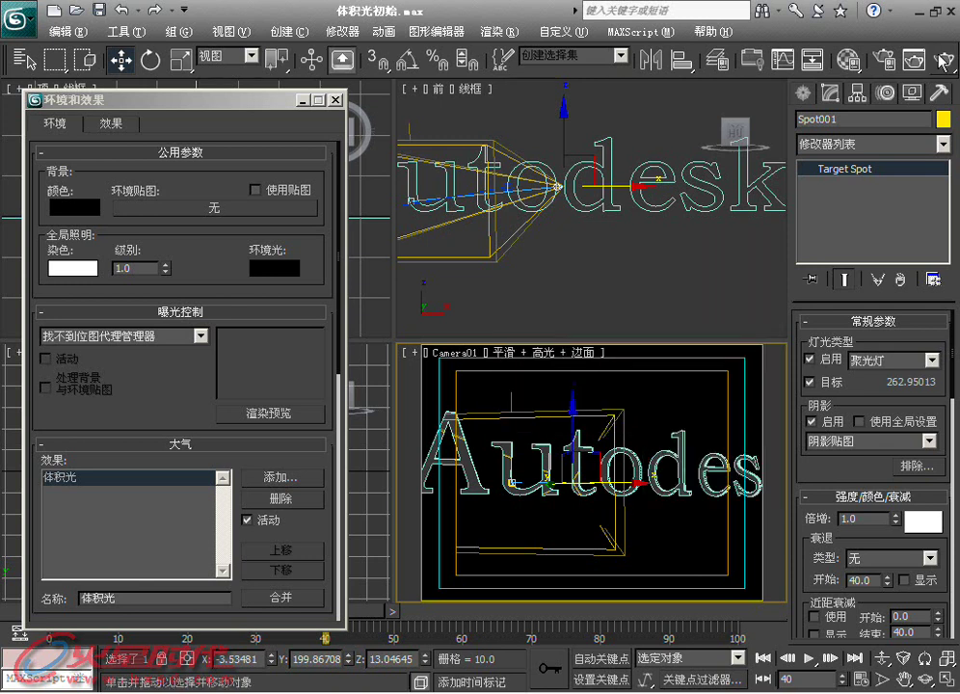
pyautogui.click(939, 61)
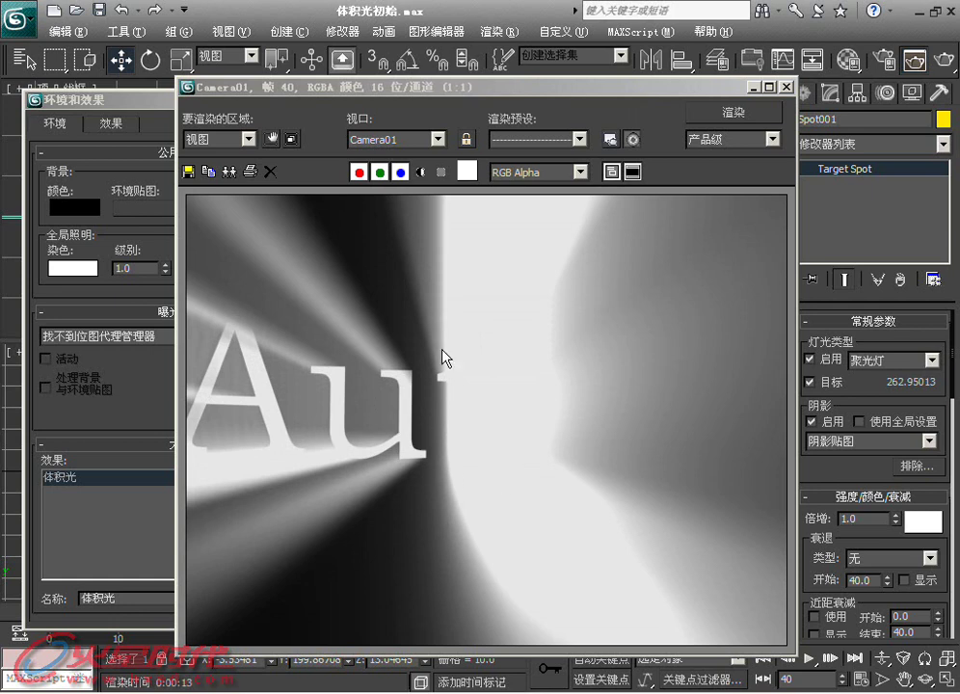
pyautogui.click(786, 86)
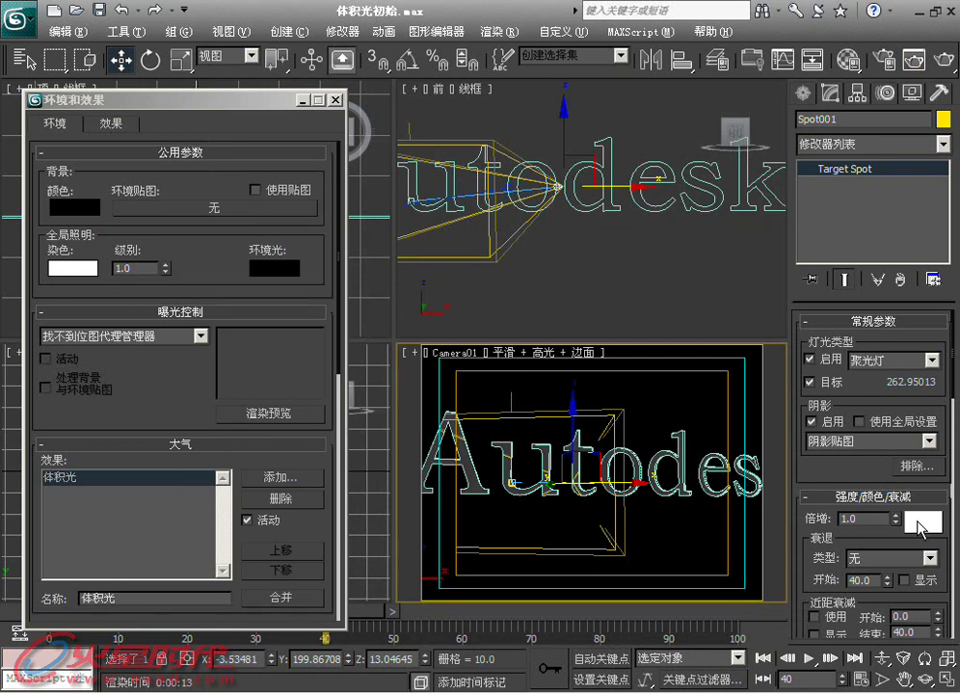
# Step: Set the spotlight colour to red (255, 17, 17), then start a Camera01 render and cancel it
pyautogui.click(921, 522)
pyautogui.moveTo(123, 472); pyautogui.dragTo(268, 472)
pyautogui.moveTo(299, 615); pyautogui.dragTo(299, 484)
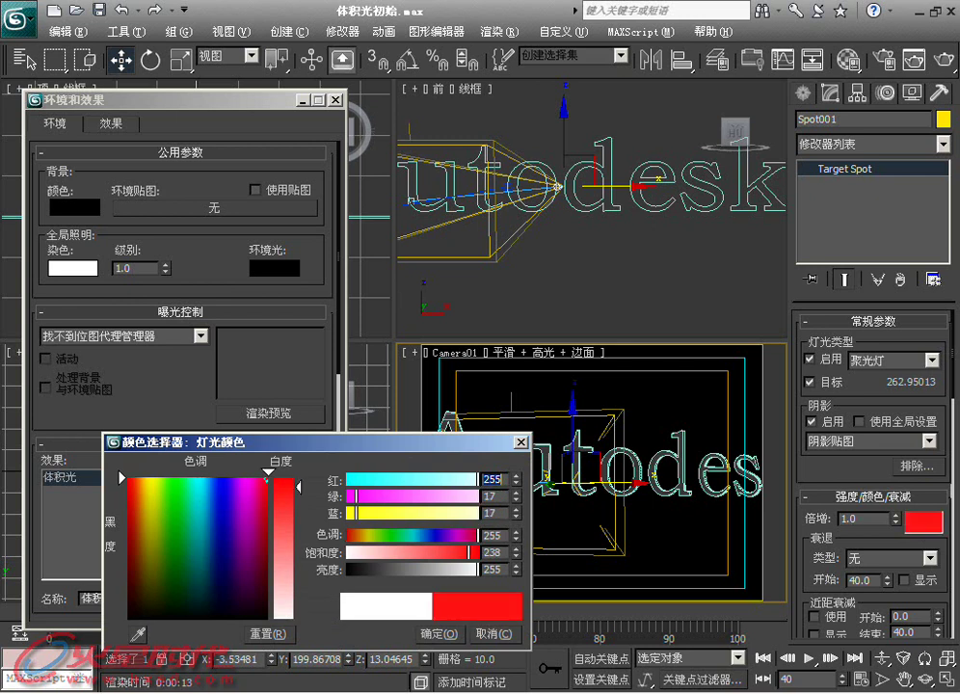
pyautogui.click(442, 626)
pyautogui.hotkey('shift', 'q')
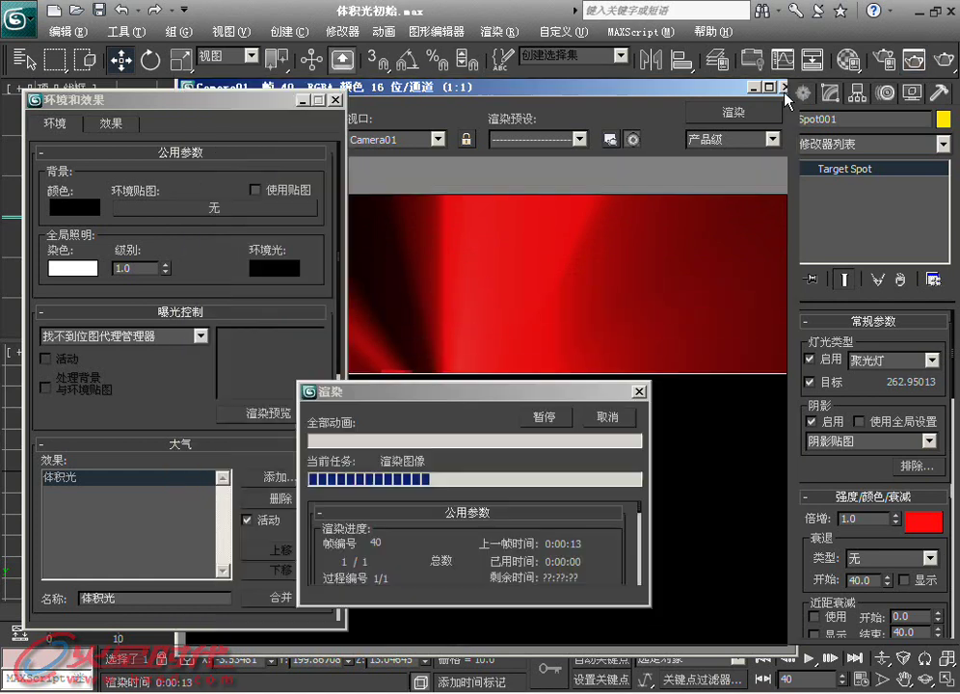
pyautogui.click(630, 416)
# Step: Select Spot001 and scroll the Environment tab down to the 体积光 Volume Light parameters
pyautogui.click(96, 125)
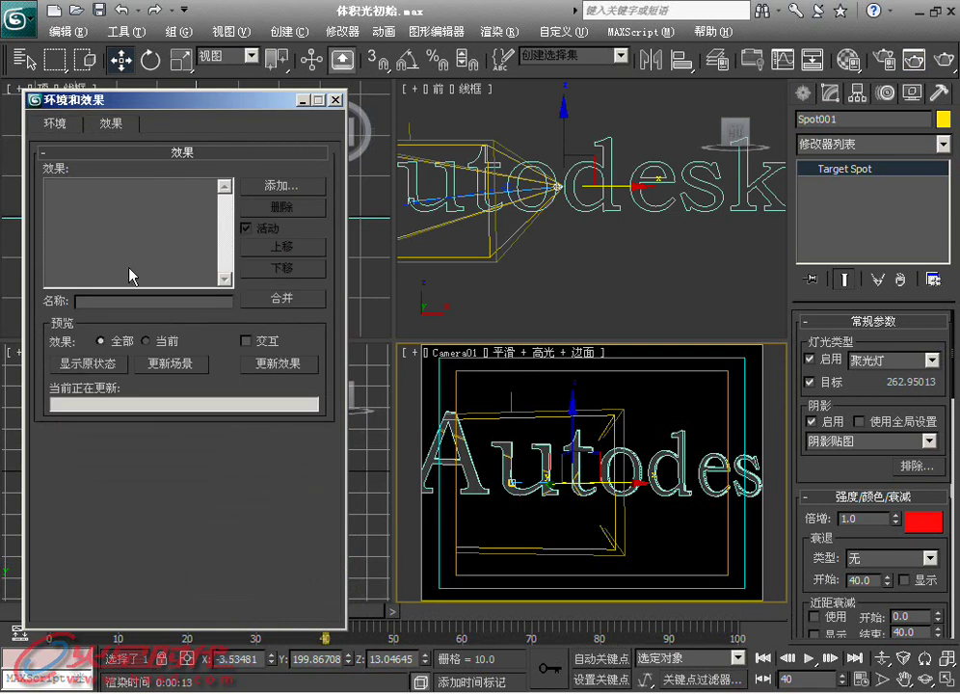
pyautogui.click(554, 188)
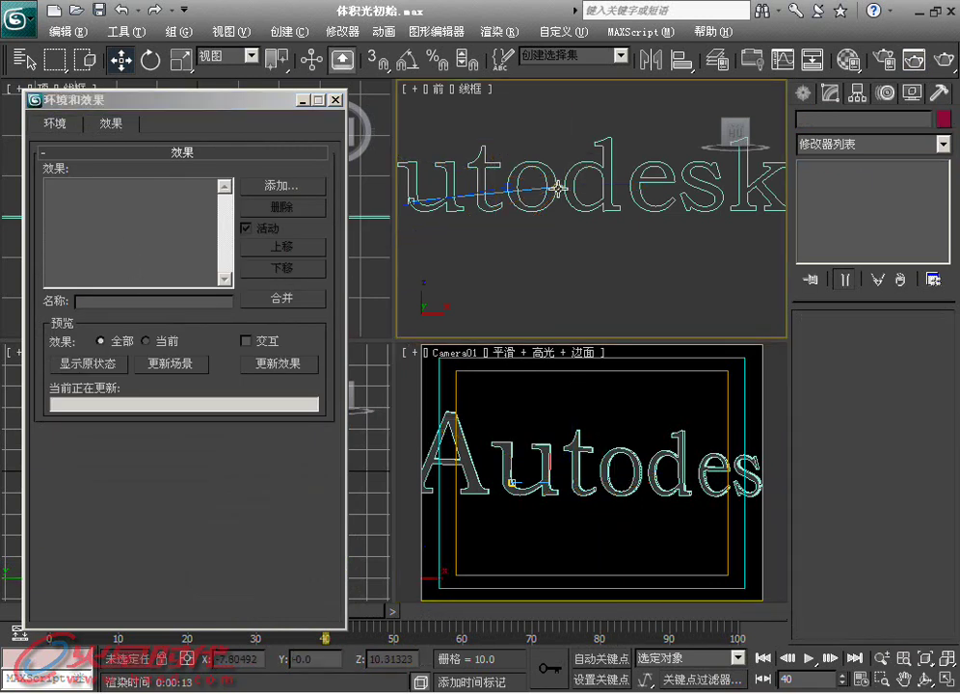
pyautogui.click(558, 186)
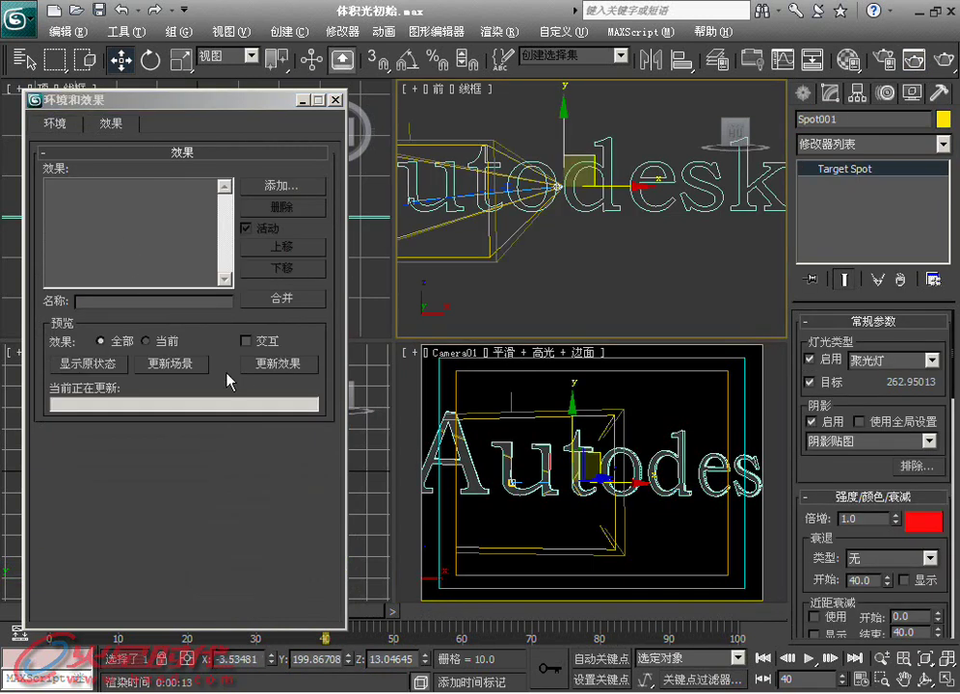
pyautogui.click(55, 124)
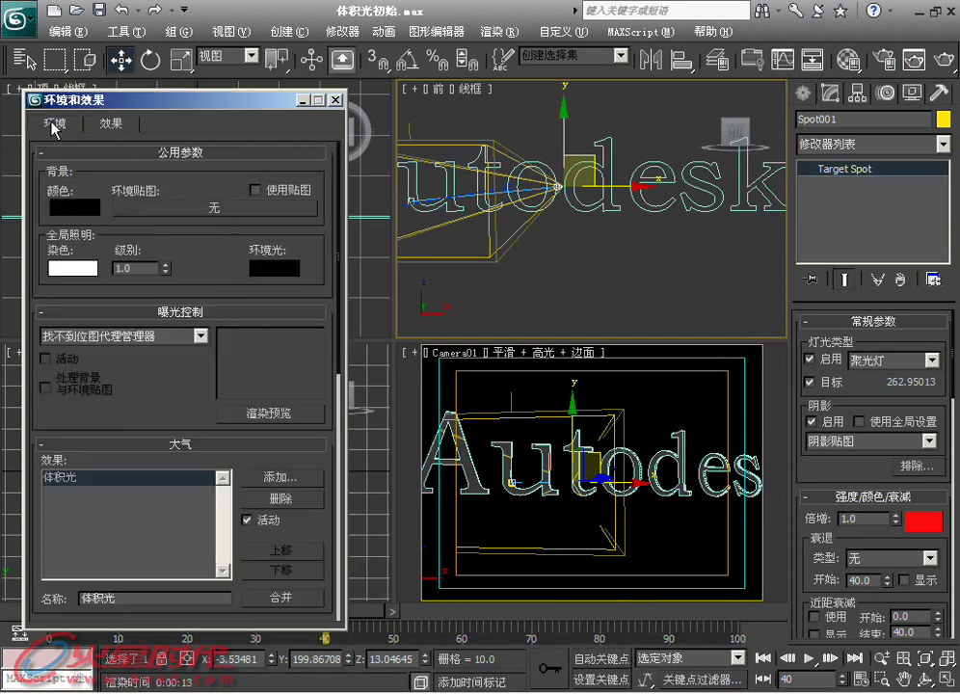
pyautogui.scroll(-5, 144, 289)
pyautogui.scroll(-3, 164, 247)
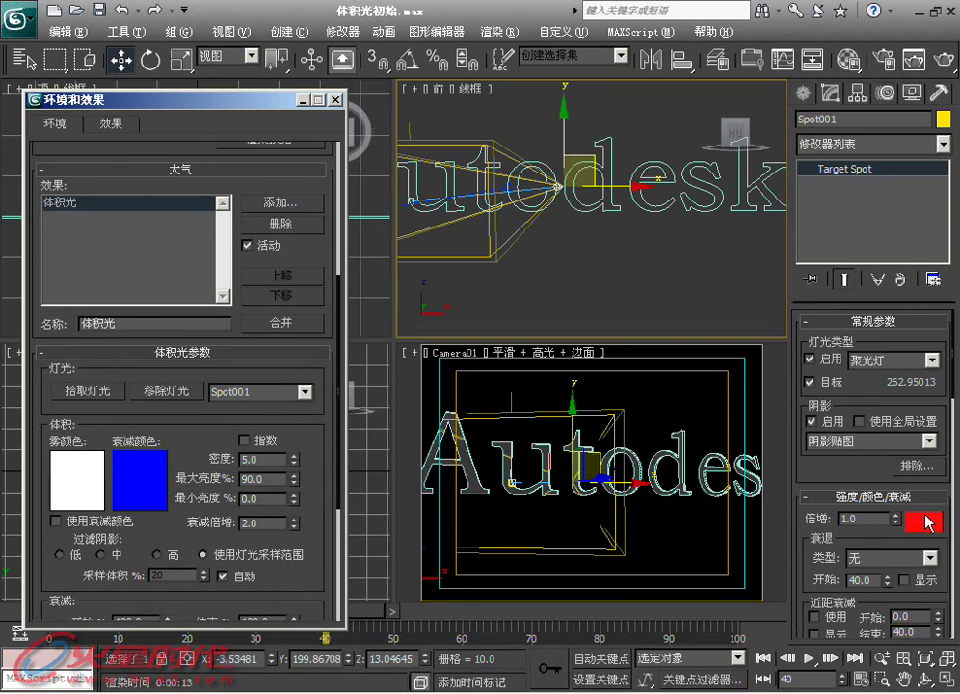
# Step: Make the spotlight colour white and the volume light's fog colour red
pyautogui.click(925, 521)
pyautogui.moveTo(272, 529); pyautogui.dragTo(359, 633)
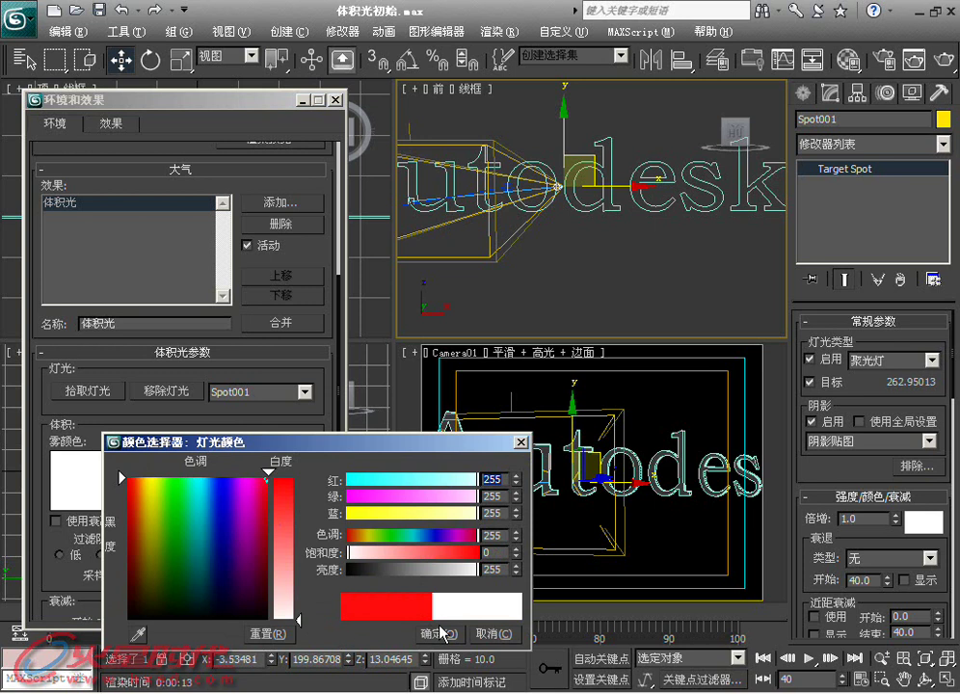
pyautogui.click(443, 634)
pyautogui.click(75, 479)
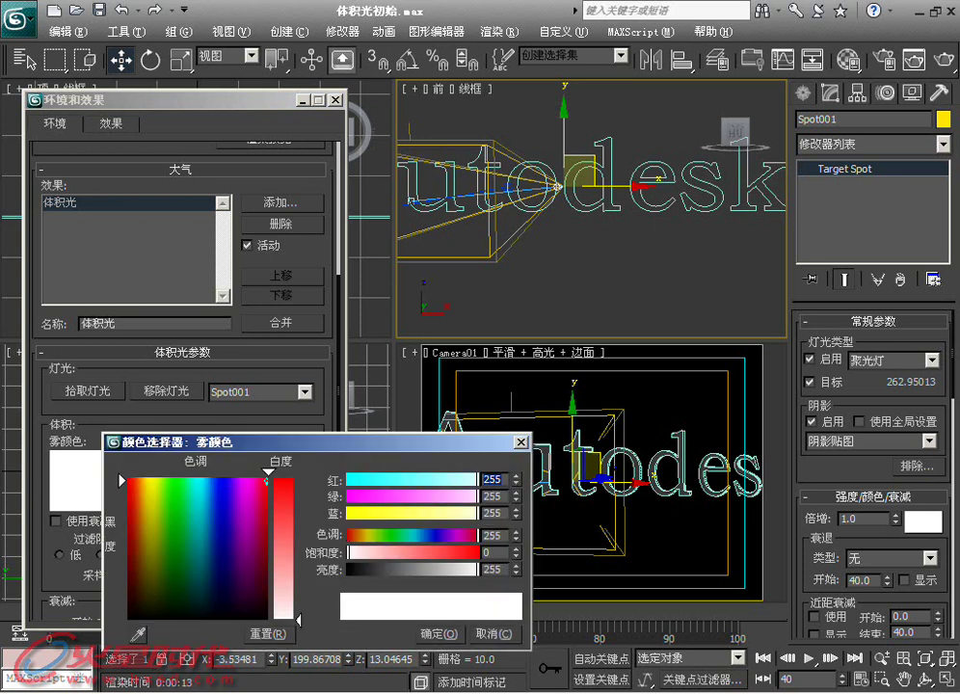
pyautogui.moveTo(289, 617); pyautogui.dragTo(289, 479)
pyautogui.click(442, 633)
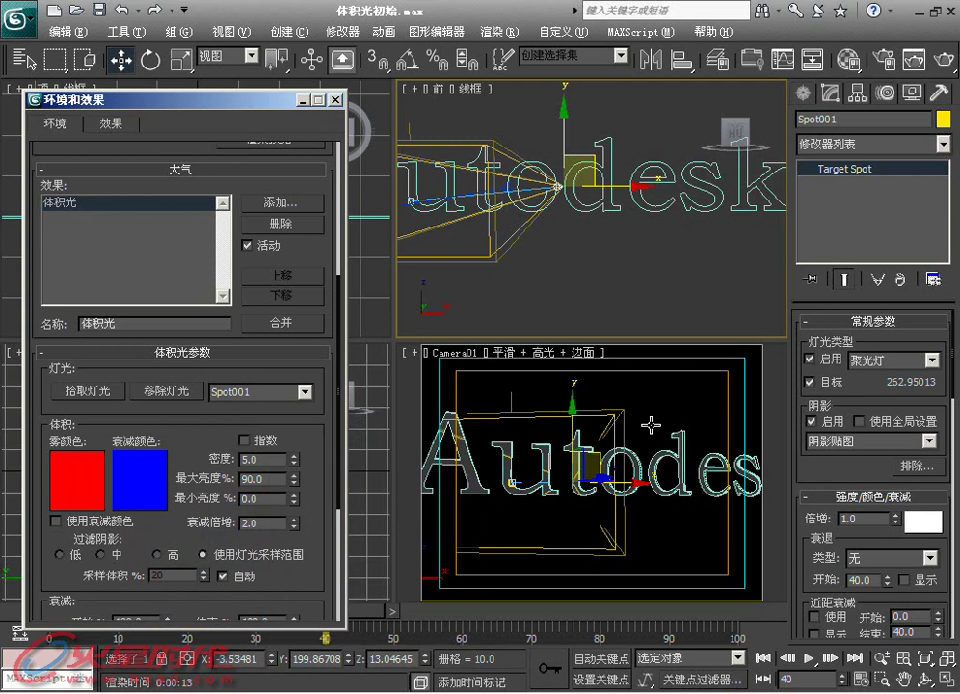
# Step: Test-render the Camera01 view to check the red volumetric beams
pyautogui.click(569, 431)
pyautogui.rightClick(568, 431)
pyautogui.click(616, 465)
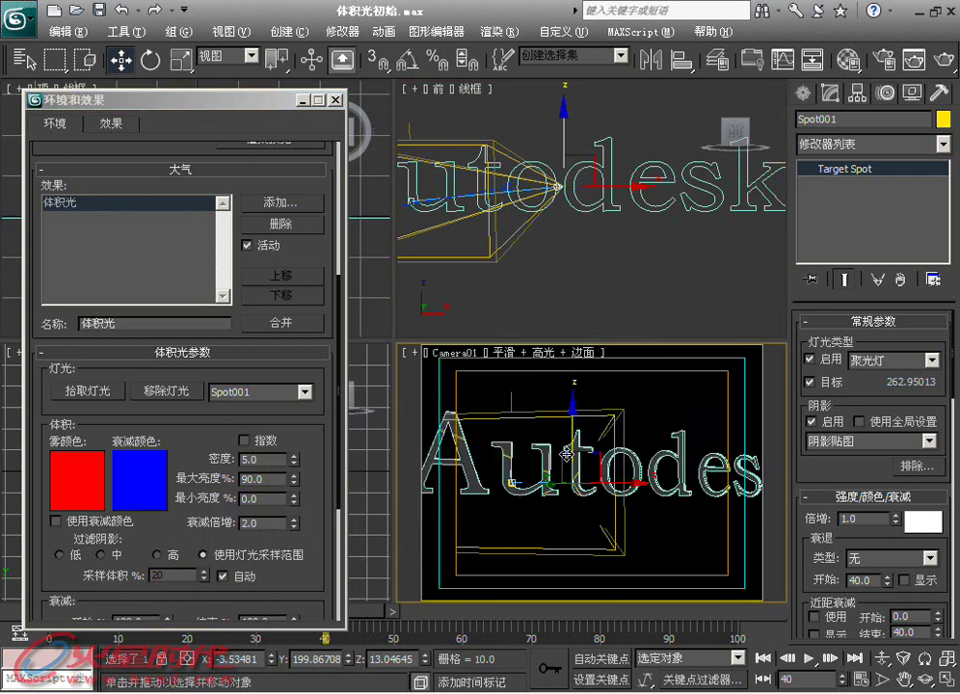
pyautogui.click(942, 60)
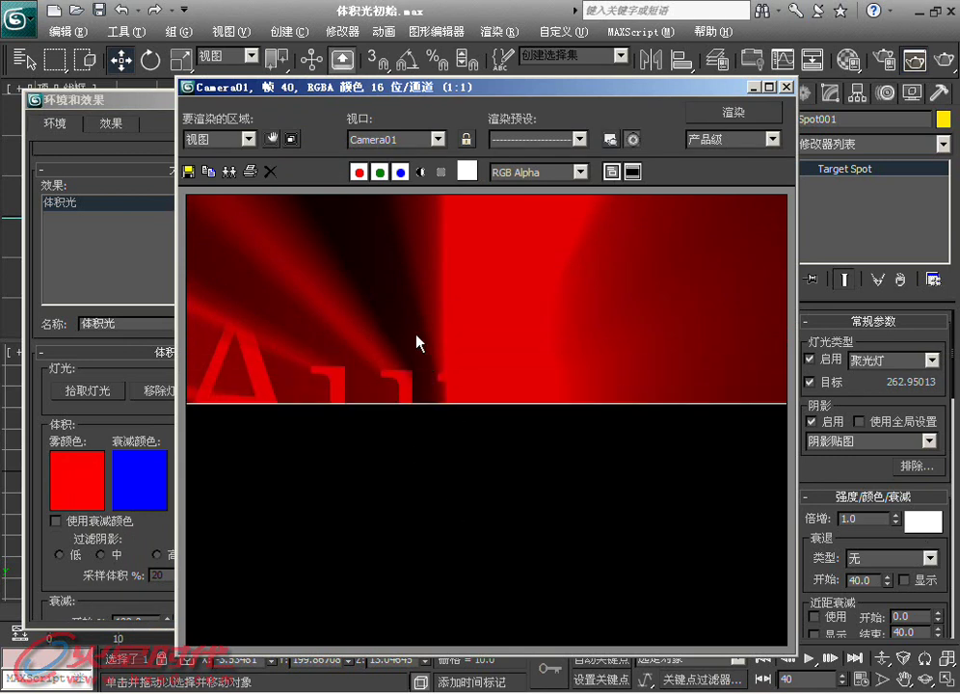
pyautogui.click(788, 88)
pyautogui.click(615, 364)
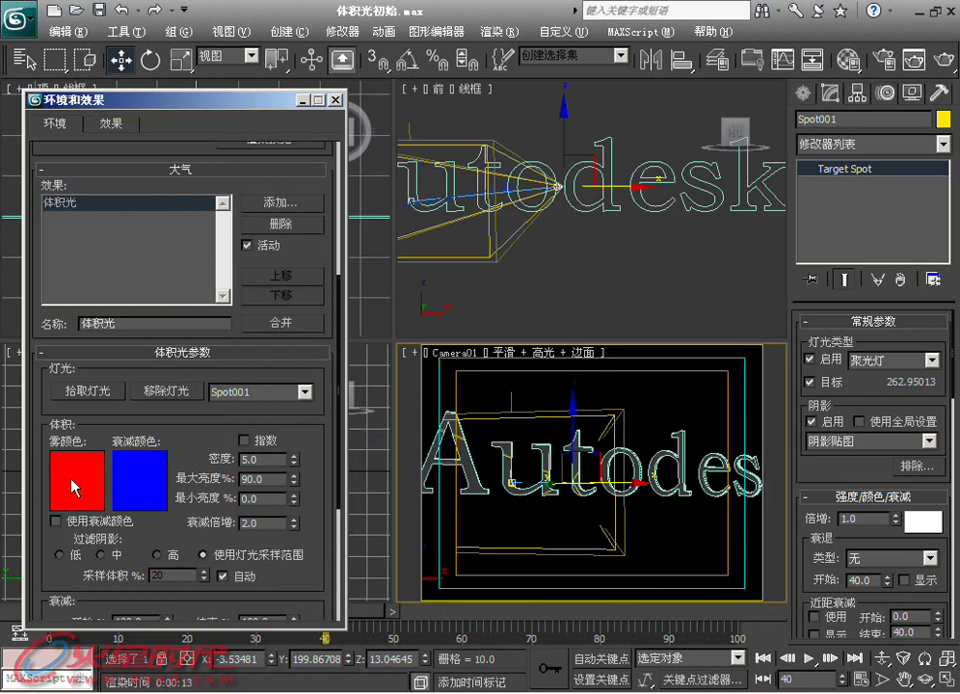
# Step: Change the volume light's fog colour to orange and close the environment settings
pyautogui.click(73, 487)
pyautogui.moveTo(249, 495)
pyautogui.mouseDown()
pyautogui.moveTo(130, 478)
pyautogui.moveTo(138, 479)
pyautogui.mouseUp()
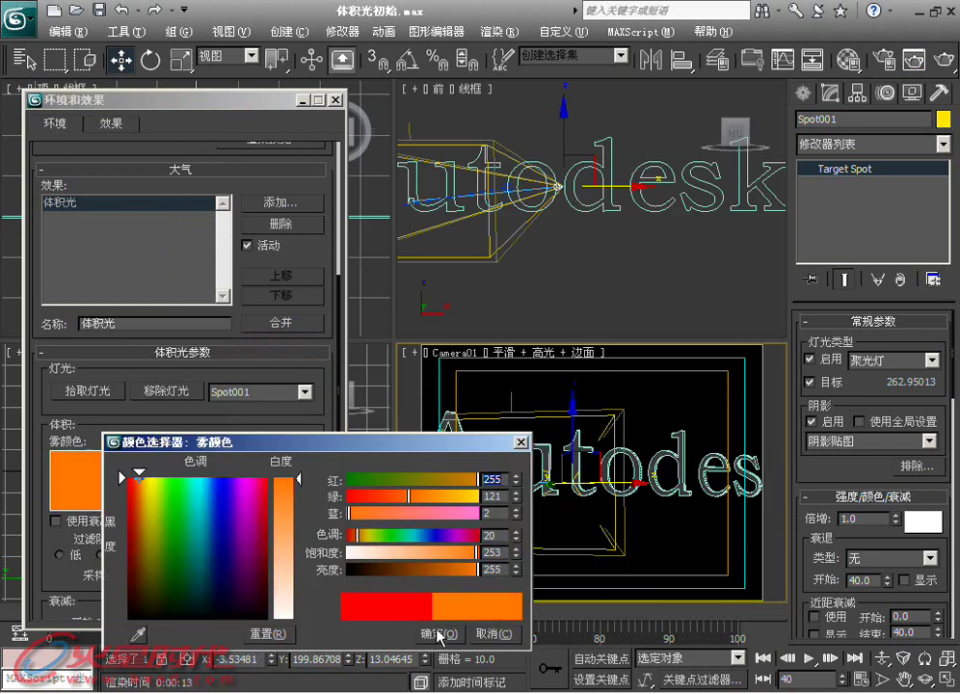
pyautogui.click(439, 633)
pyautogui.click(334, 99)
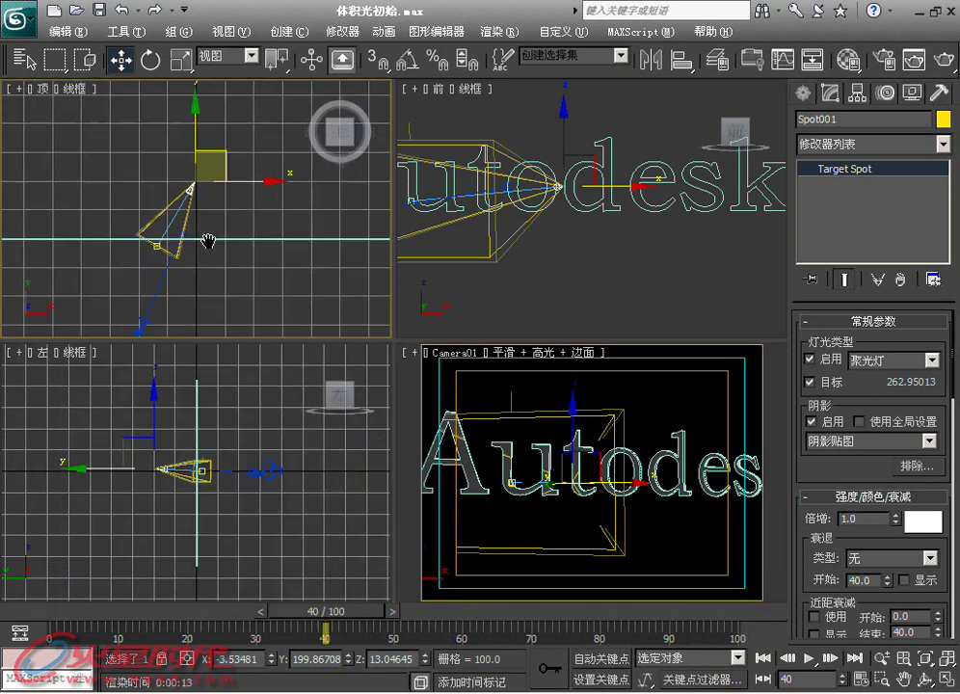
# Step: Enable Spot001's far attenuation with a start distance around 220.584
pyautogui.scroll(3, 198, 232)
pyautogui.scroll(-3, 821, 487)
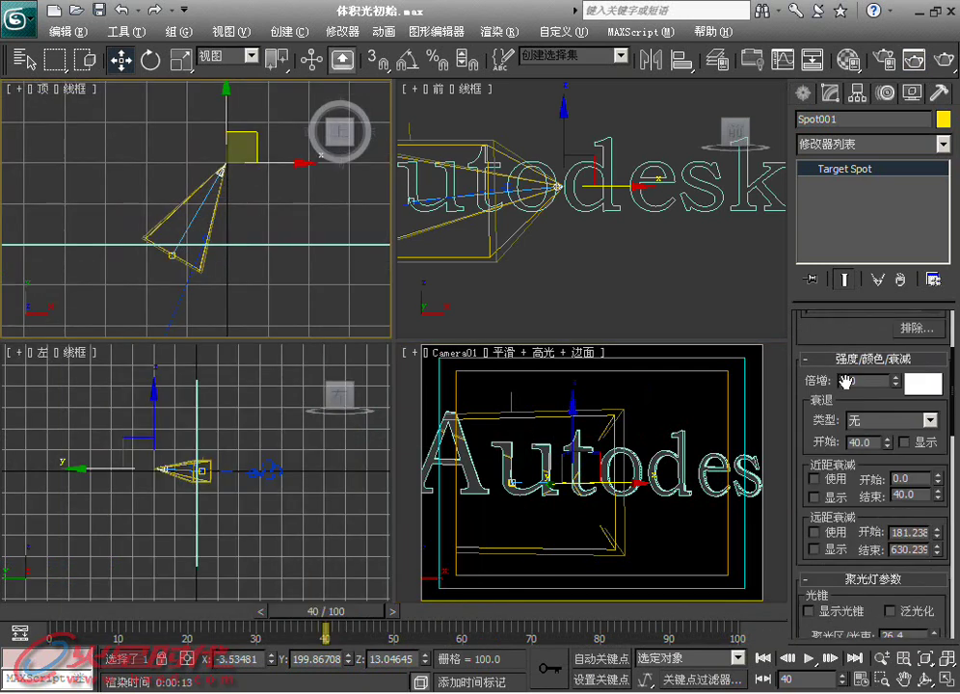
pyautogui.scroll(-1, 821, 487)
pyautogui.click(814, 475)
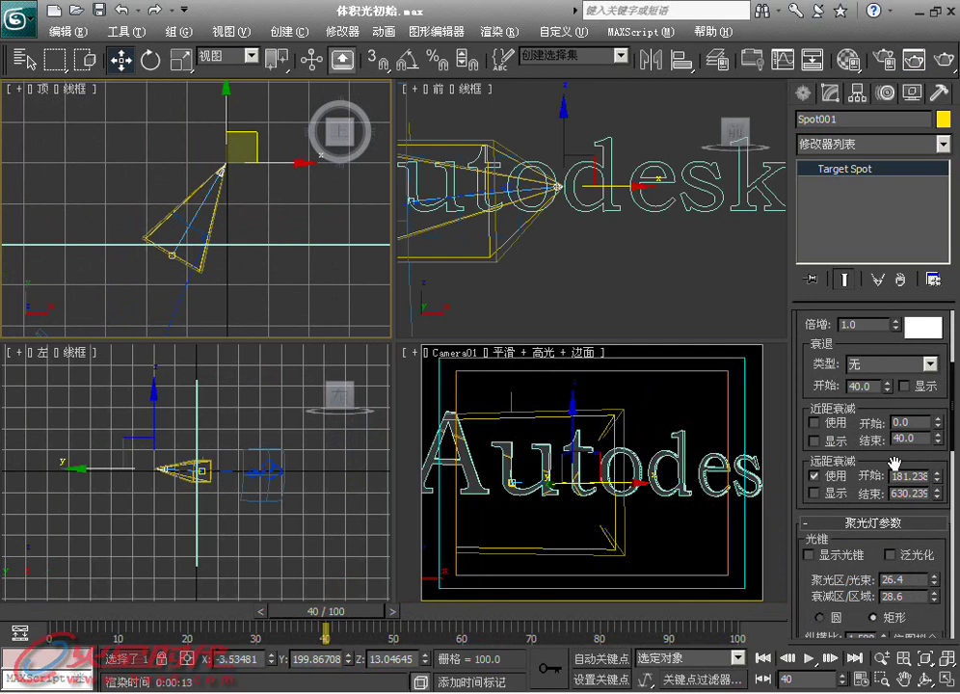
pyautogui.moveTo(937, 477); pyautogui.dragTo(934, 385)
pyautogui.moveTo(936, 493)
pyautogui.mouseDown()
pyautogui.moveTo(934, 469)
pyautogui.moveTo(928, 536)
pyautogui.mouseUp()
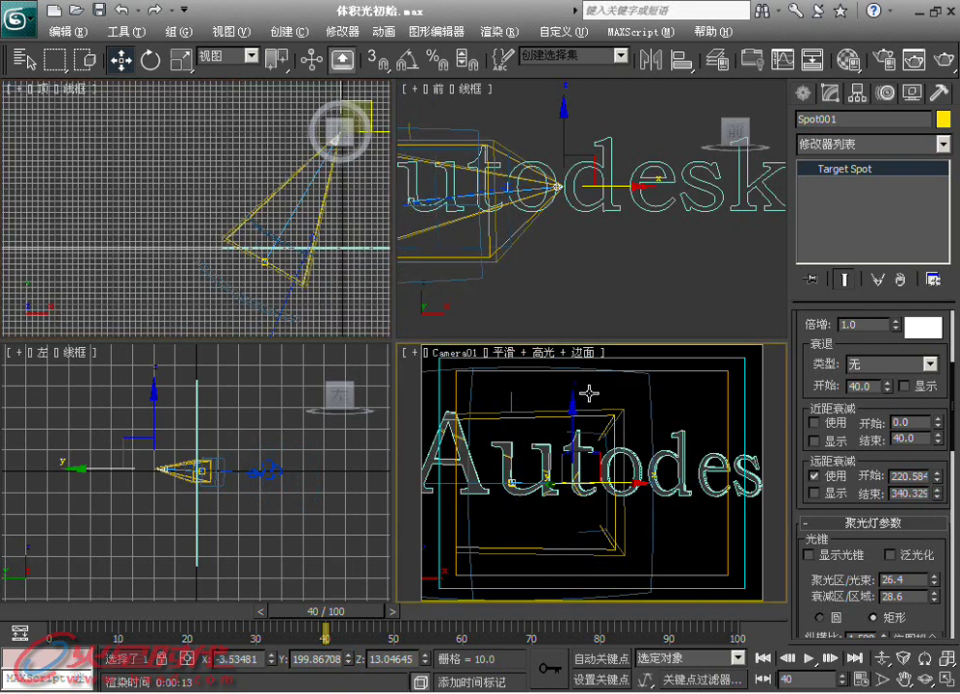
# Step: Test-render Camera01, then extend the far attenuation end to 449.235
pyautogui.click(947, 62)
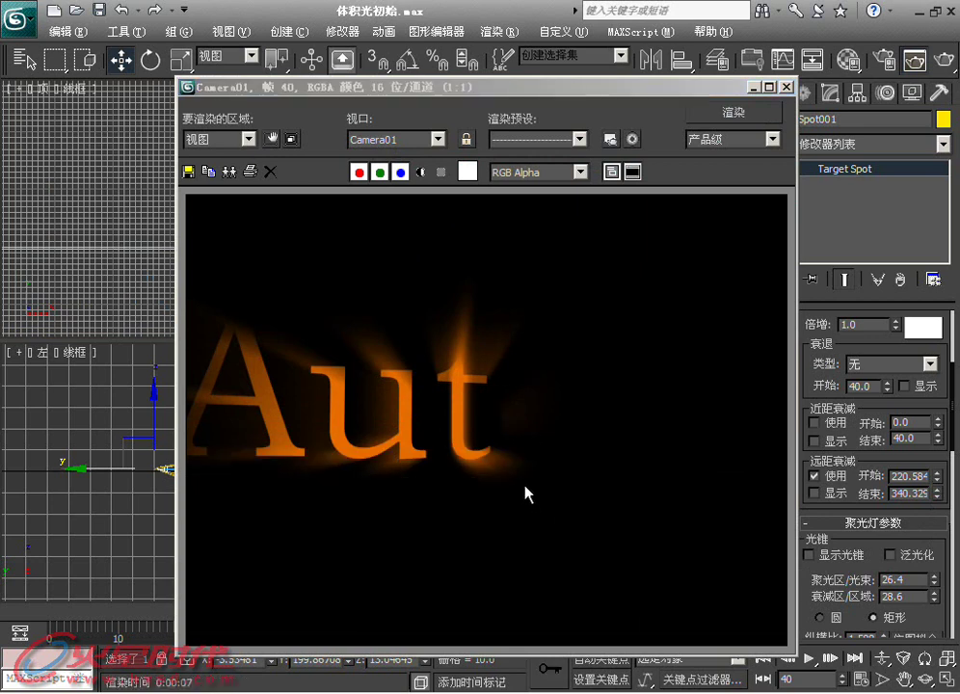
pyautogui.click(786, 87)
pyautogui.moveTo(940, 497); pyautogui.dragTo(940, 462)
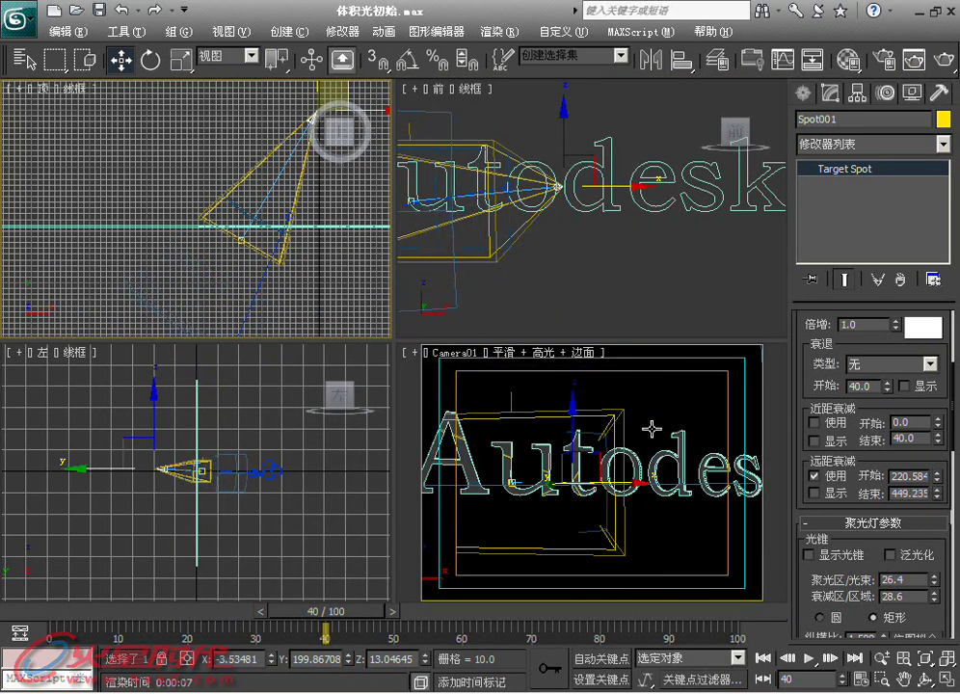
# Step: Render Camera01 again and inspect the orange beams on the text
pyautogui.click(725, 50)
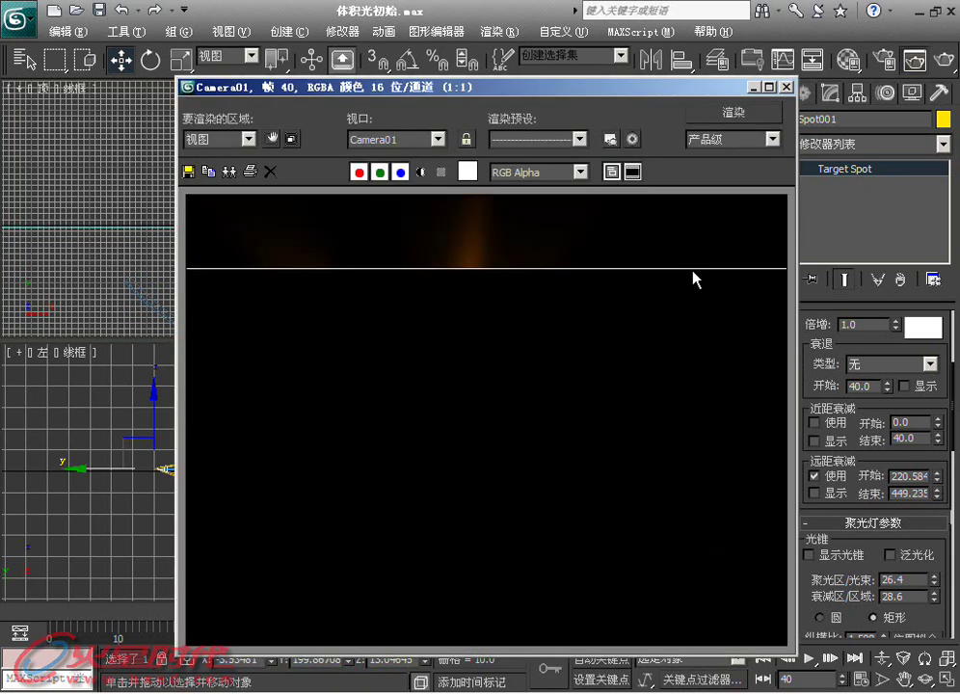
pyautogui.scroll(1, 511, 332)
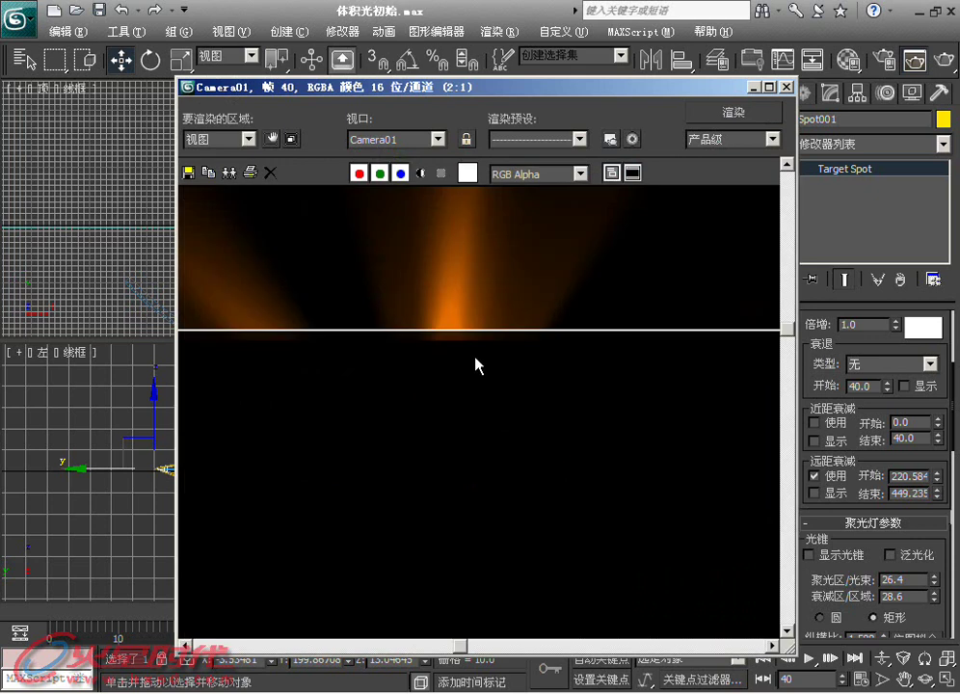
pyautogui.scroll(-1, 476, 365)
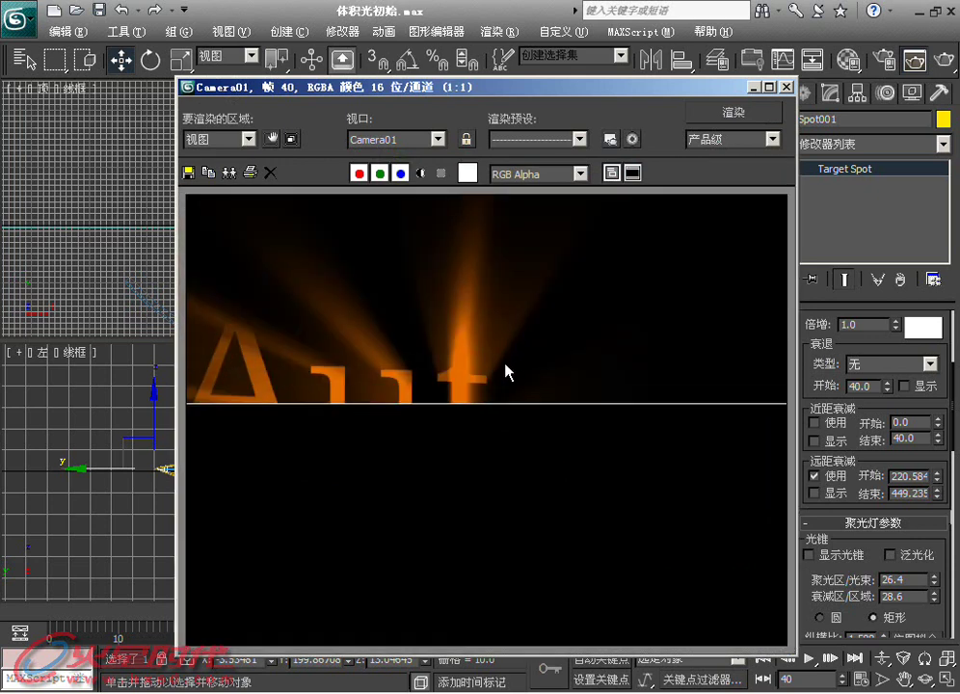
pyautogui.click(786, 86)
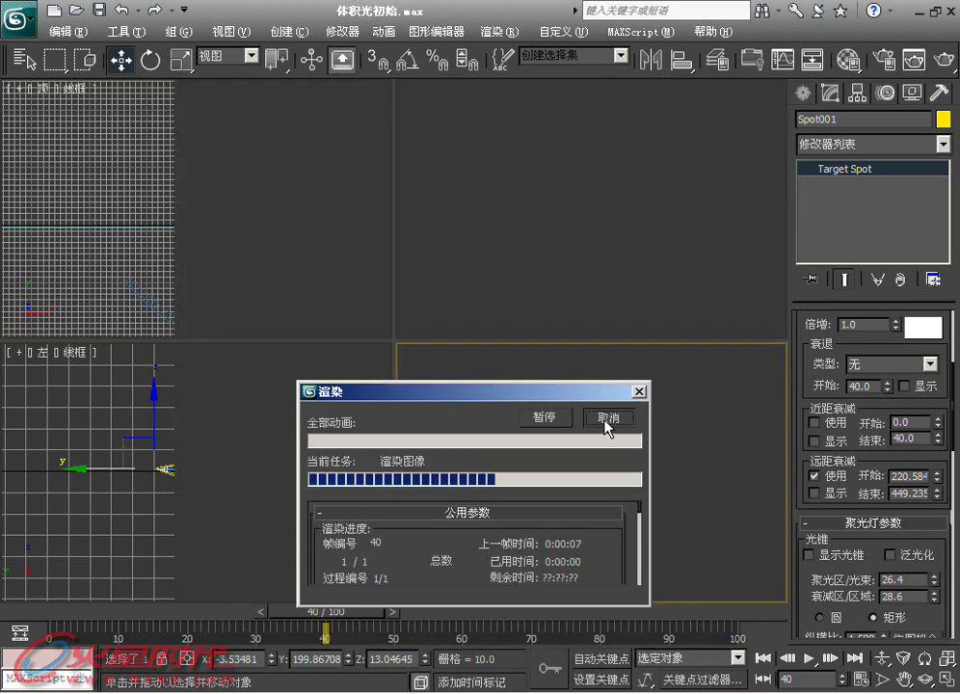
pyautogui.click(606, 421)
# Step: Hide the Top viewport grid and re-render the Camera01 view with Shift+Q
pyautogui.moveTo(287, 183); pyautogui.dragTo(278, 184, button='middle')
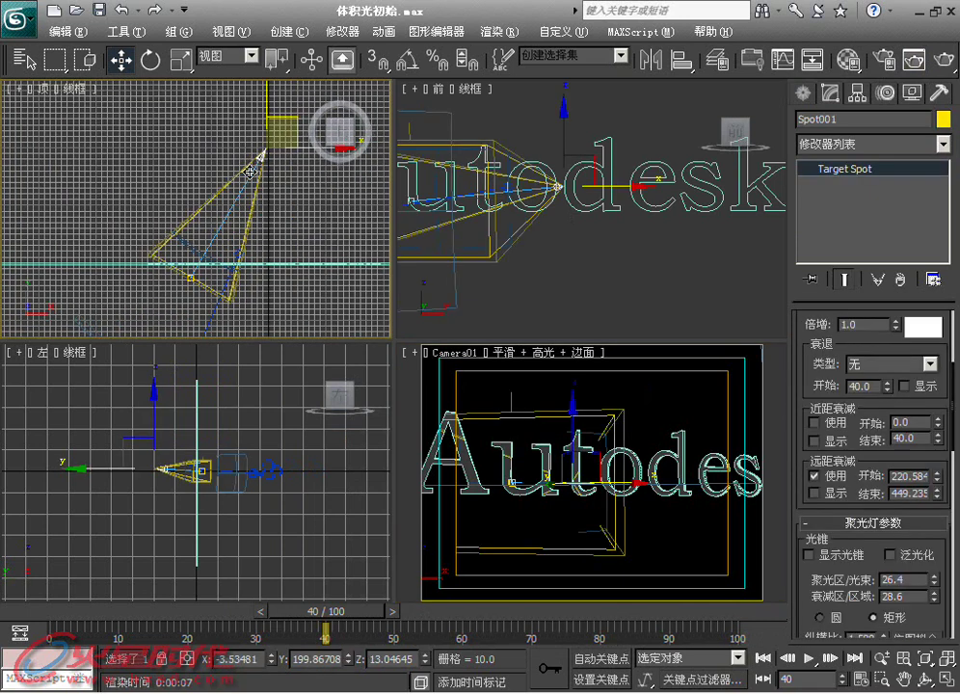
pyautogui.press('g')
pyautogui.rightClick(445, 397)
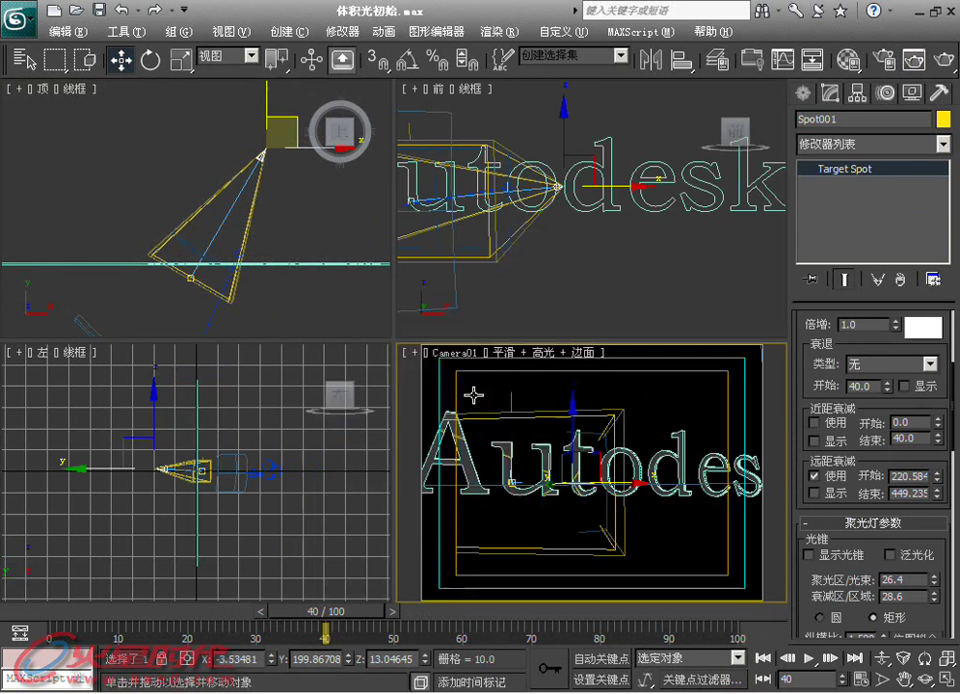
pyautogui.hotkey('shift', 'q')
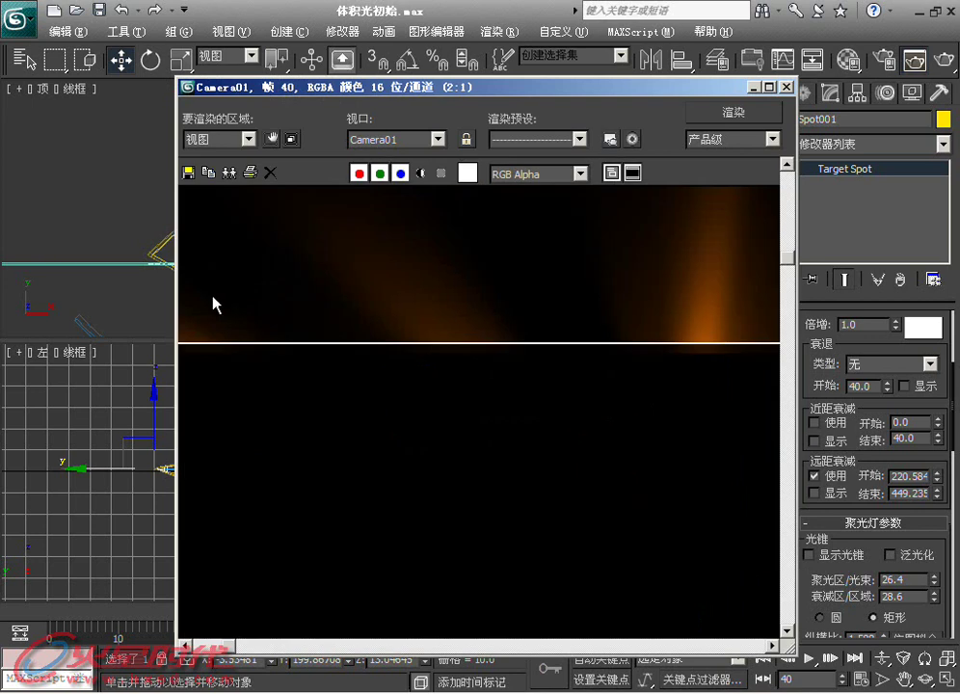
pyautogui.scroll(1, 203, 337)
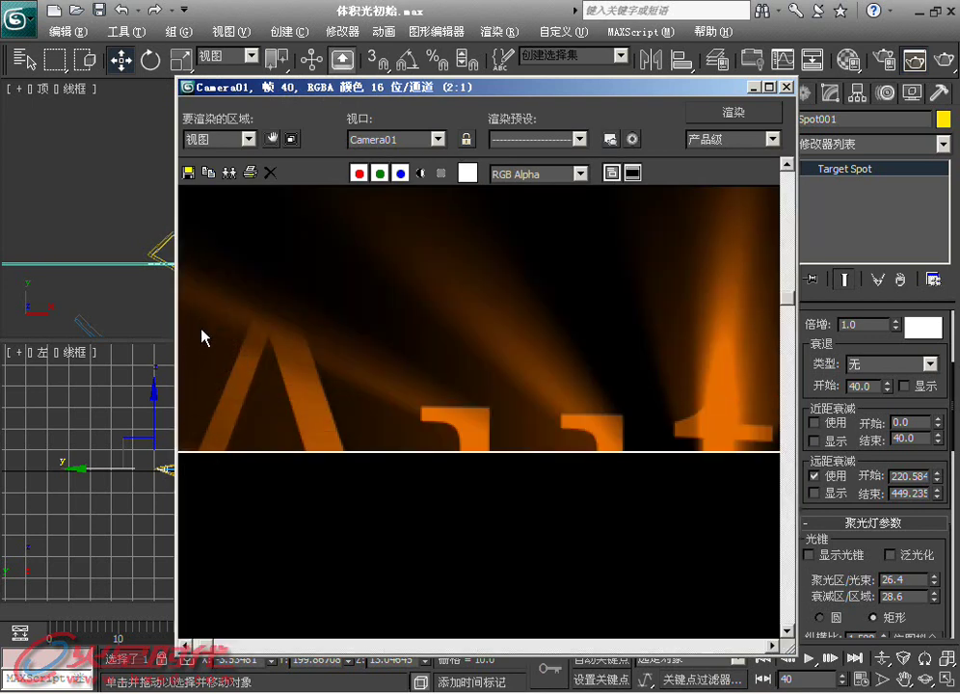
pyautogui.scroll(-1, 535, 303)
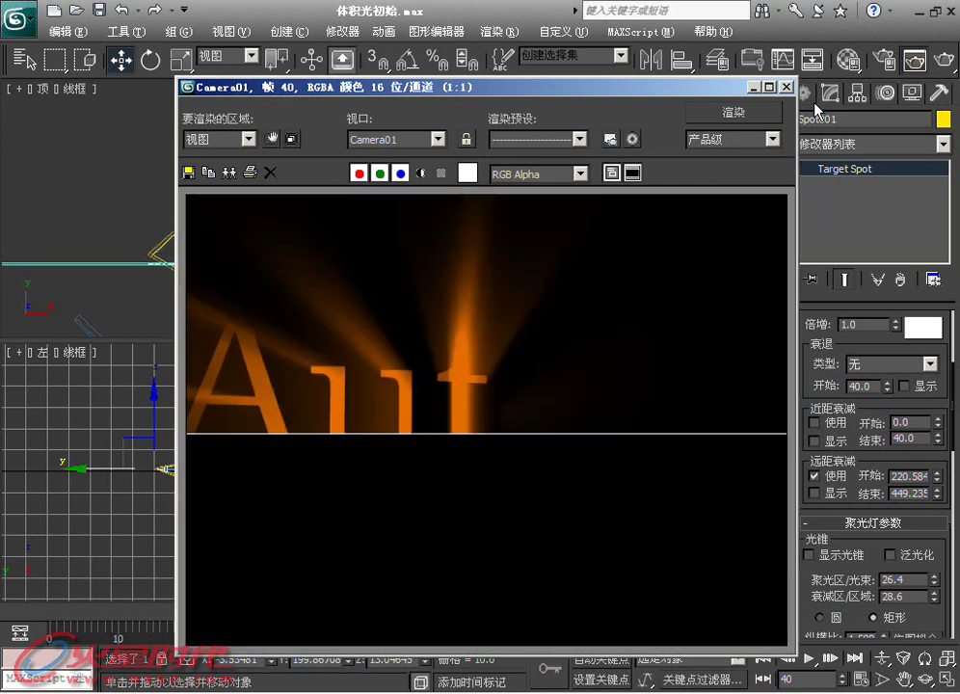
pyautogui.click(787, 87)
pyautogui.click(624, 424)
# Step: Lower Spot001's shadow map size from 1024 to 512 in Shadow Map Params
pyautogui.click(193, 272)
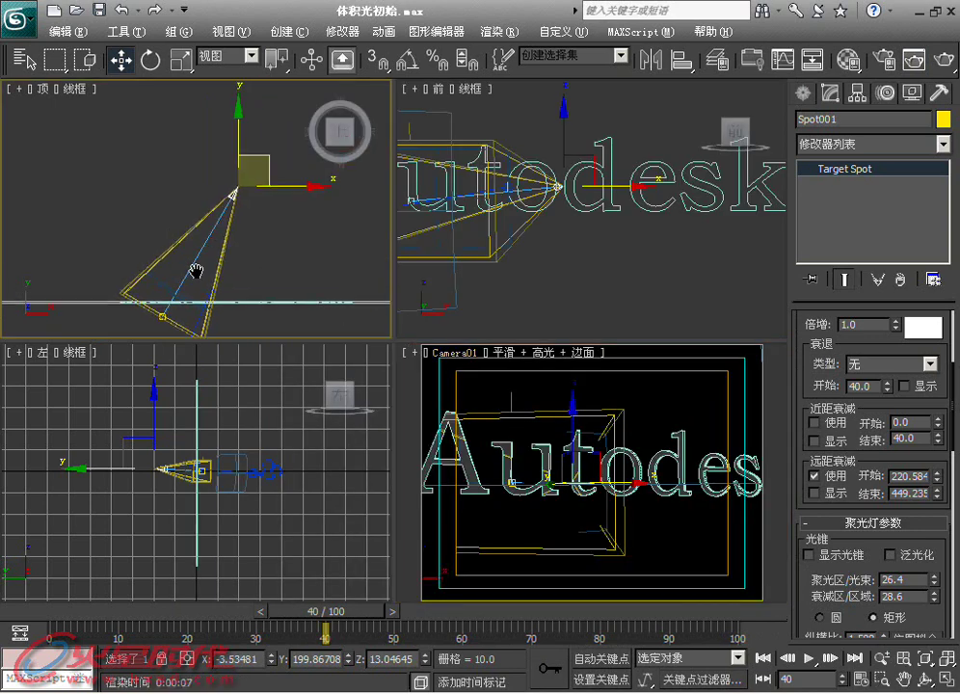
pyautogui.scroll(-1, 810, 376)
pyautogui.scroll(-5, 807, 377)
pyautogui.scroll(-5, 867, 540)
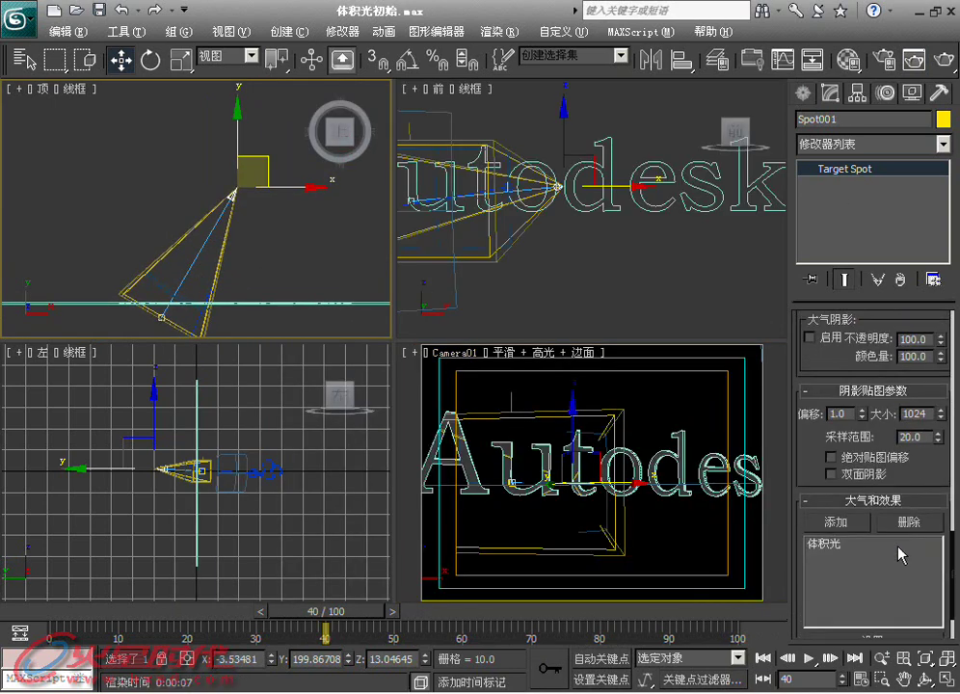
pyautogui.scroll(-3, 896, 552)
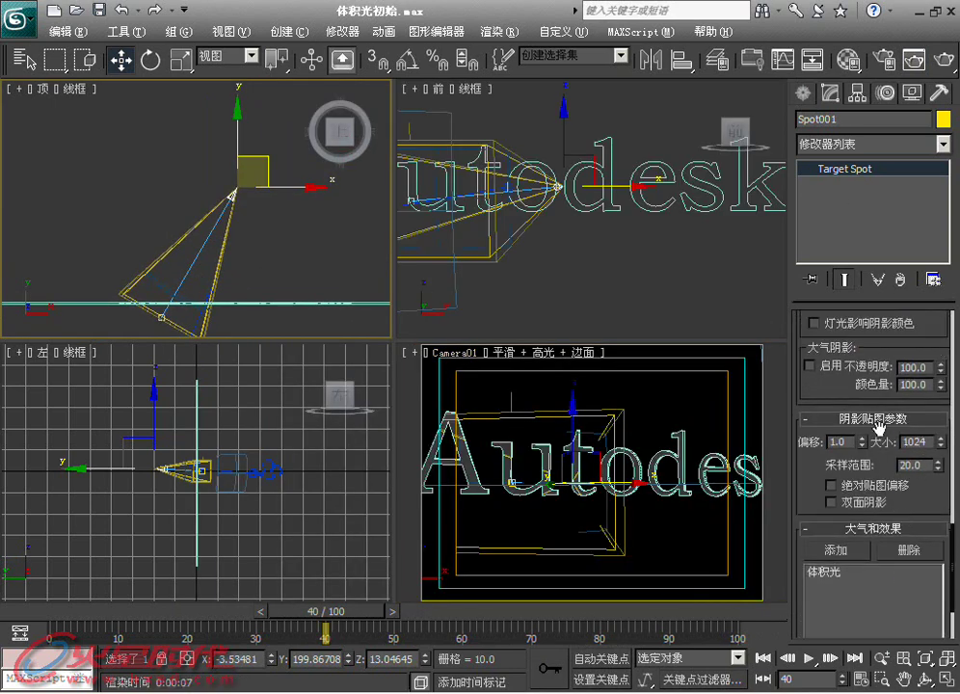
pyautogui.moveTo(902, 441); pyautogui.dragTo(912, 441)
pyautogui.write('512')
pyautogui.press('Return')
pyautogui.click(922, 463)
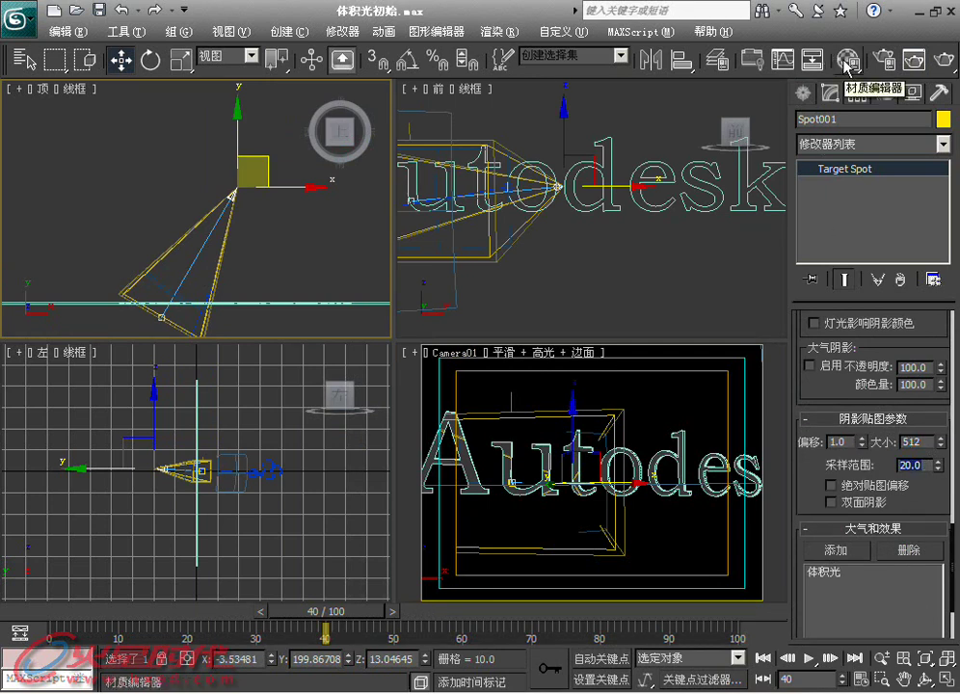
pyautogui.click(499, 32)
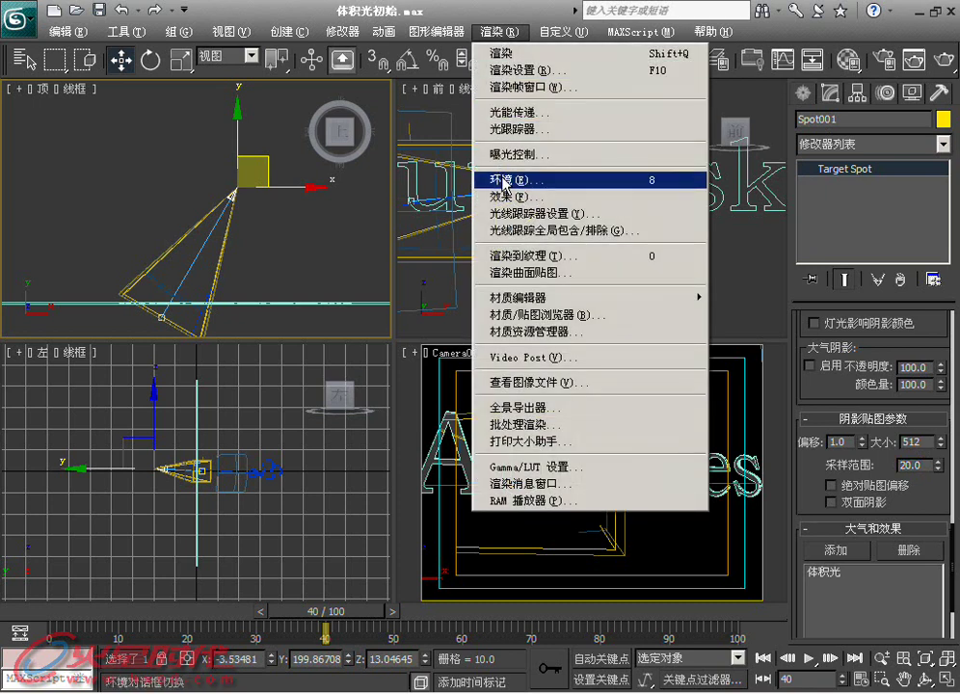
# Step: Bring up Environment and Effects and select the Volume Light effect
pyautogui.click(502, 180)
pyautogui.moveTo(236, 102); pyautogui.dragTo(370, 92)
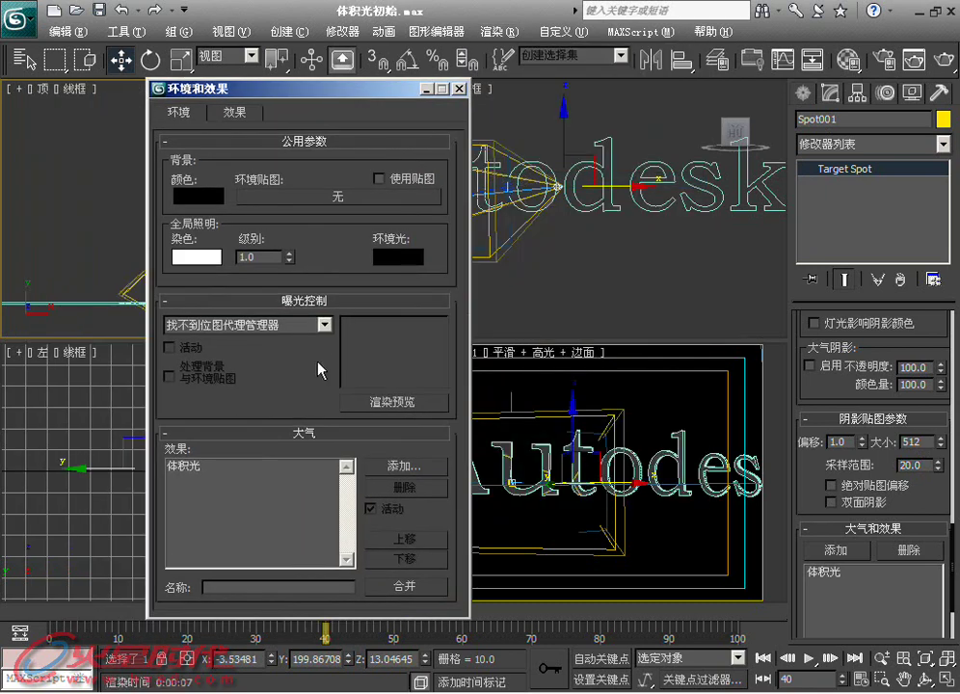
pyautogui.click(188, 467)
pyautogui.scroll(-5, 236, 318)
pyautogui.scroll(-3, 248, 405)
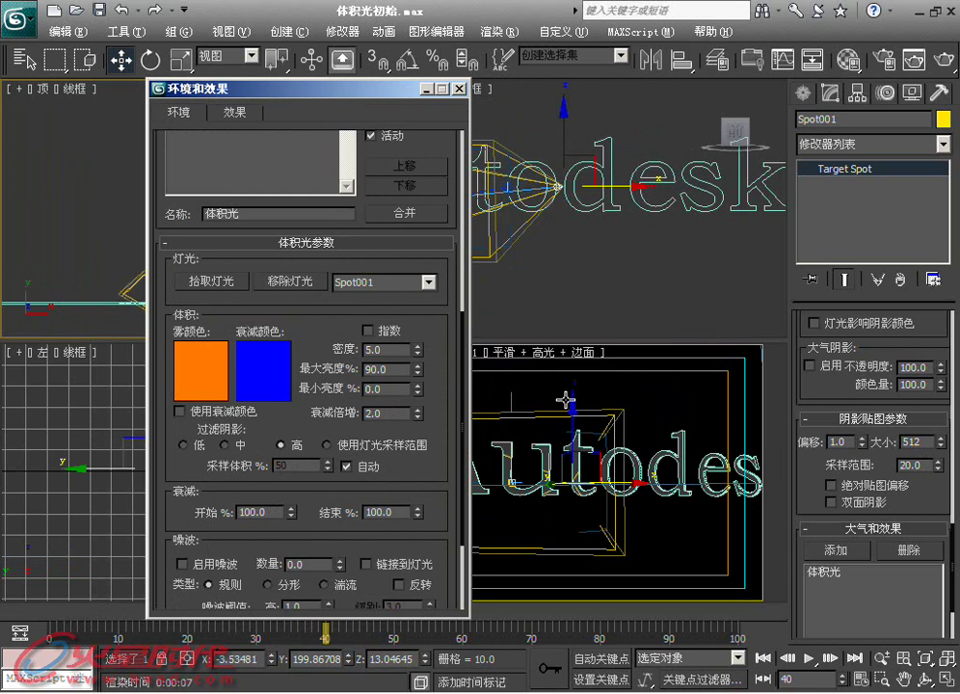
# Step: Render Camera01 at frame 40 to inspect the softer orange beams, then close the render
pyautogui.click(943, 60)
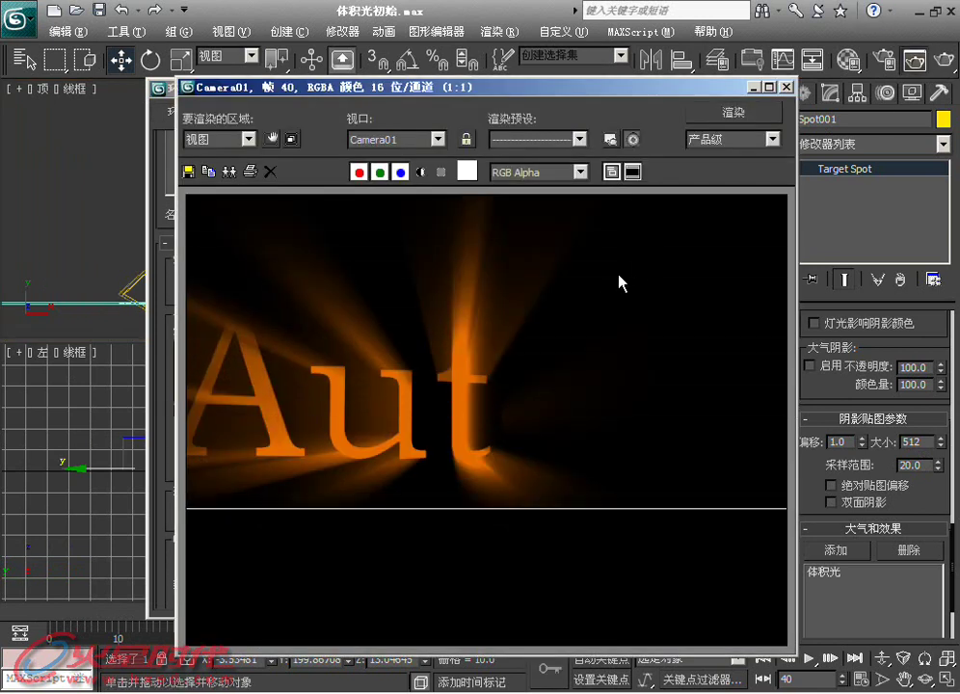
pyautogui.scroll(1, 250, 337)
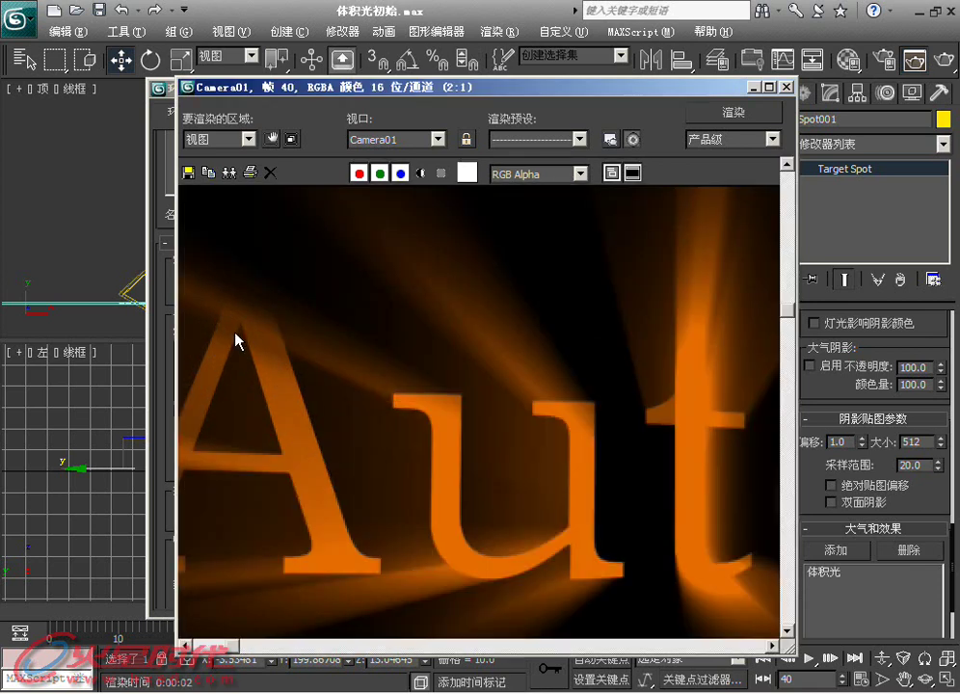
pyautogui.scroll(-1, 417, 343)
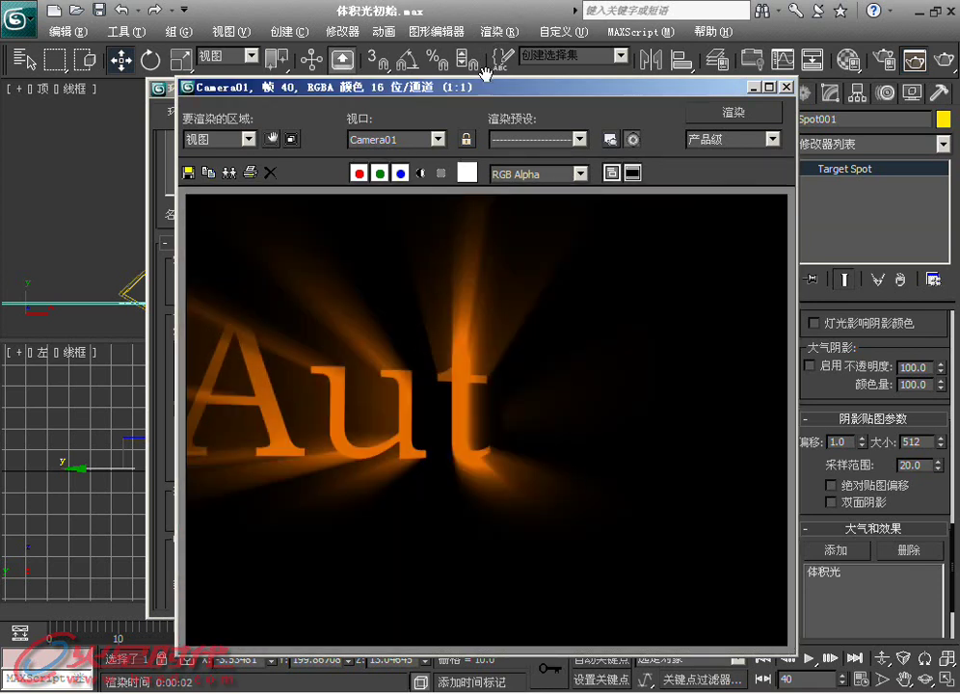
pyautogui.moveTo(485, 98); pyautogui.dragTo(585, 98)
pyautogui.moveTo(252, 93); pyautogui.dragTo(113, 97)
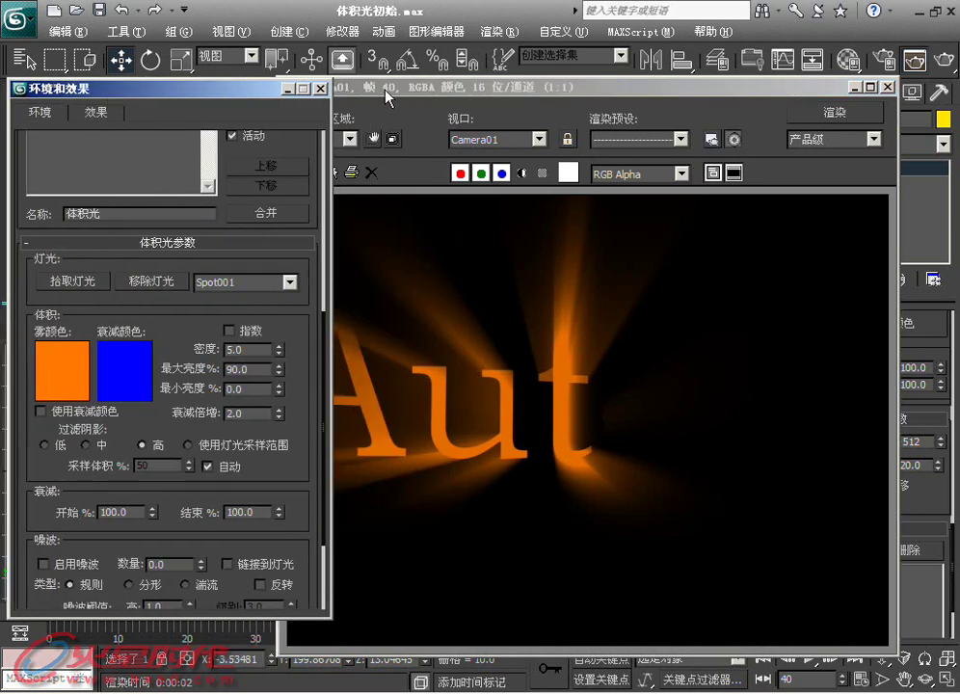
pyautogui.moveTo(375, 98); pyautogui.dragTo(383, 82)
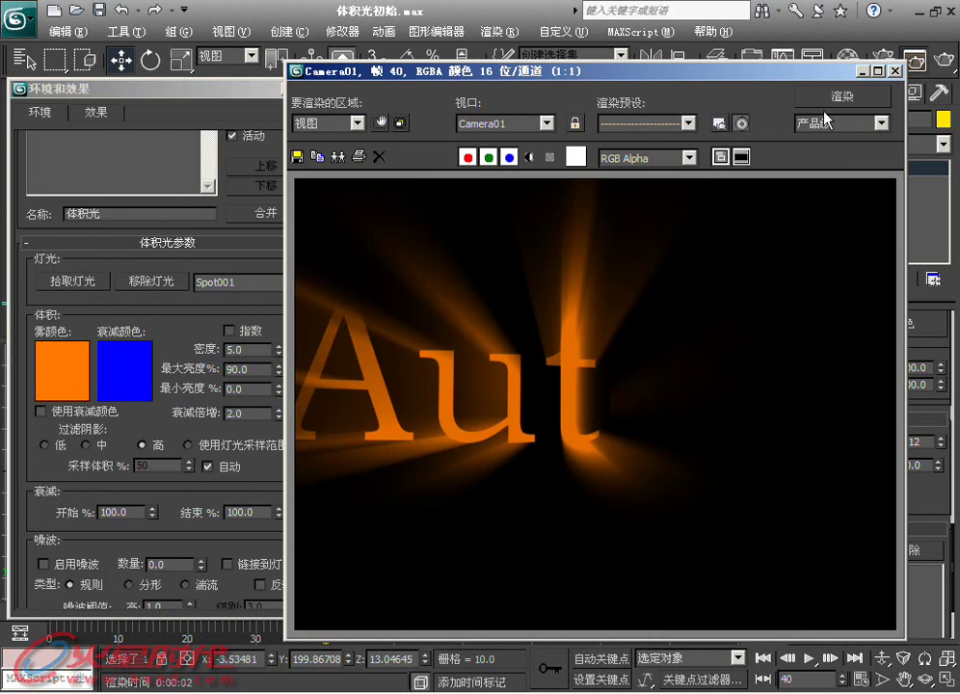
pyautogui.click(895, 71)
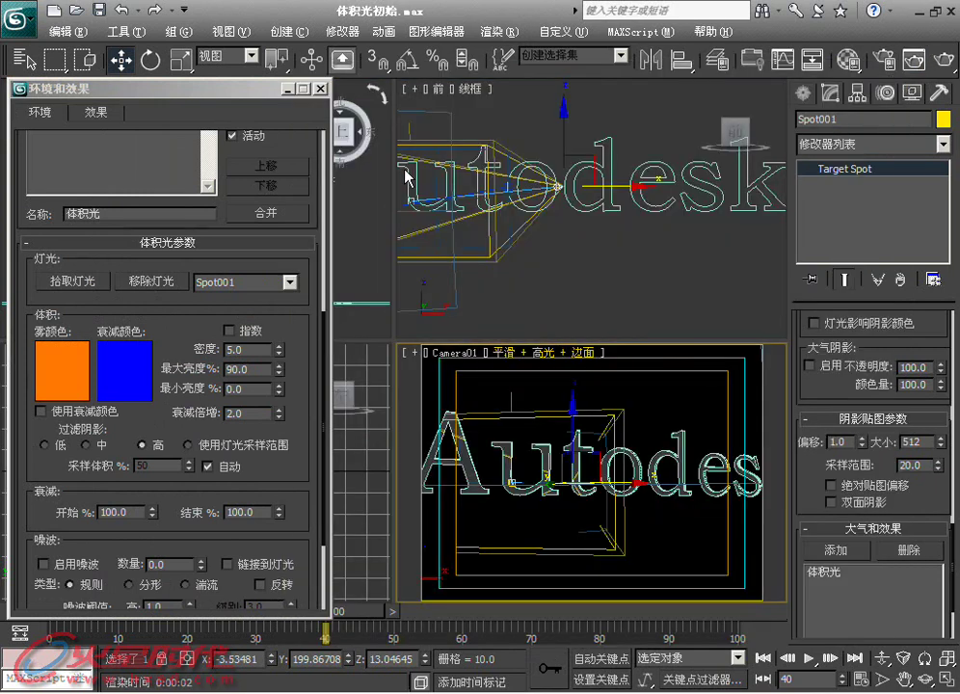
# Step: Close Environment and Effects, maximize Camera01 and render it at frame 6
pyautogui.click(320, 88)
pyautogui.moveTo(304, 610); pyautogui.dragTo(85, 620)
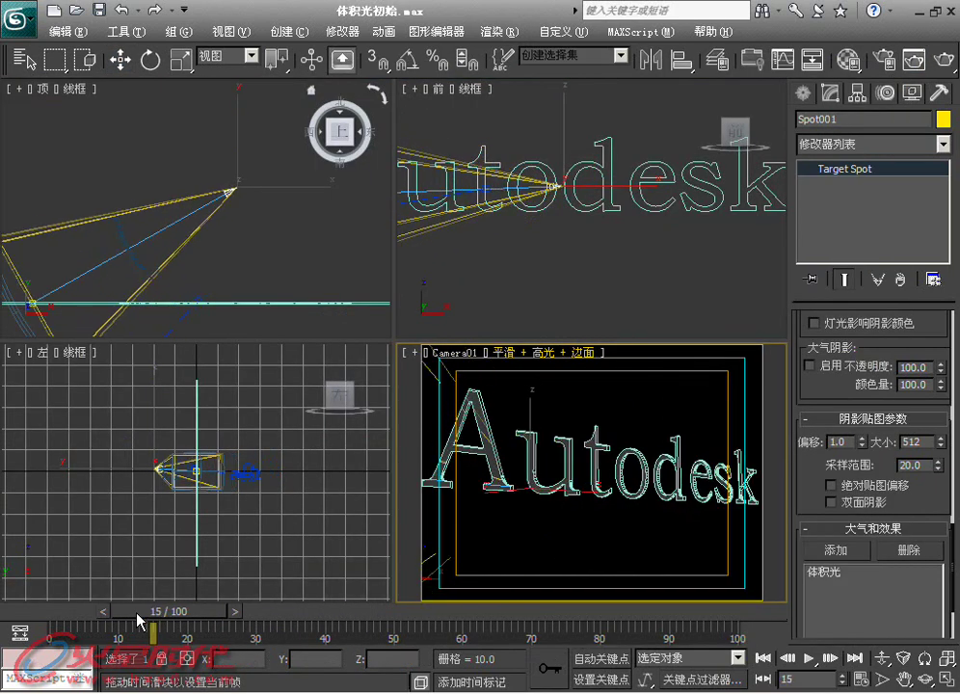
pyautogui.rightClick(590, 447)
pyautogui.hotkey('alt', 'w')
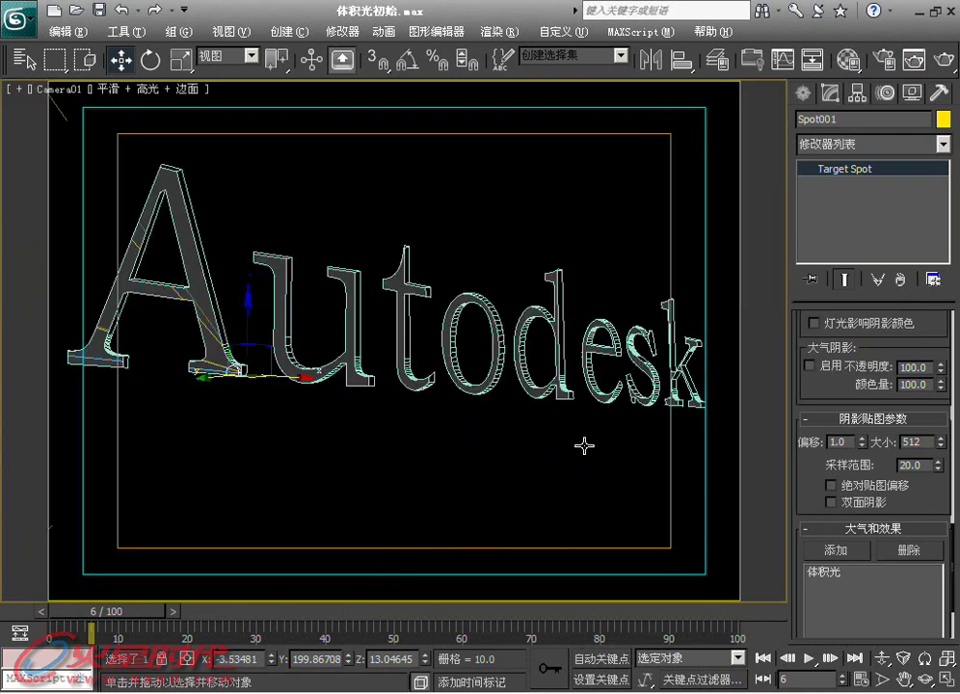
pyautogui.hotkey('shift', 'q')
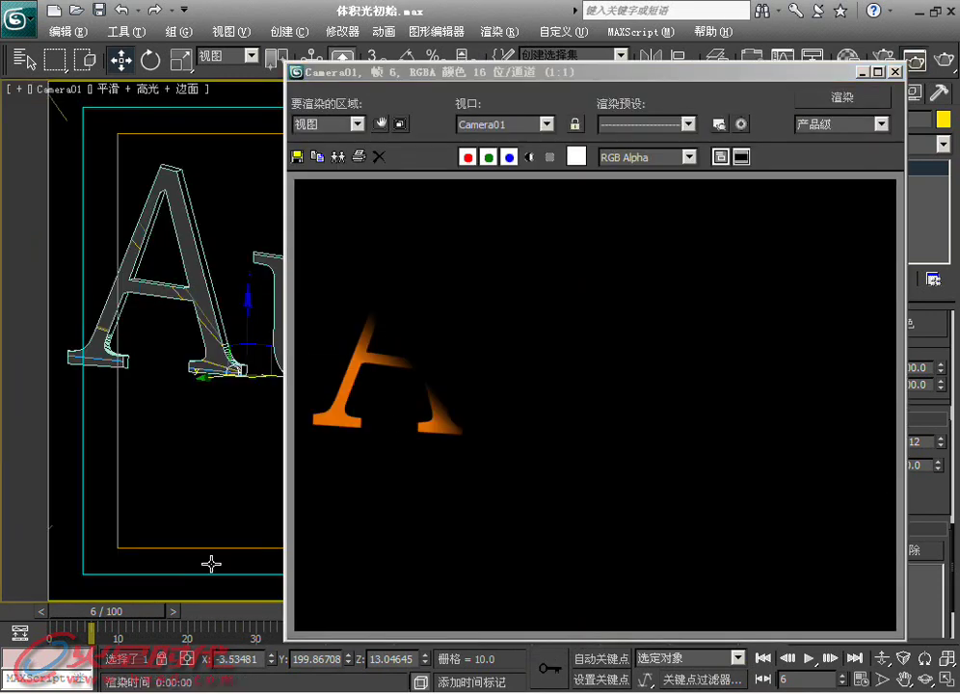
# Step: Render Camera01 at frames 35, 54 and 71 to follow the beam sweeping right
pyautogui.moveTo(77, 613); pyautogui.dragTo(284, 611)
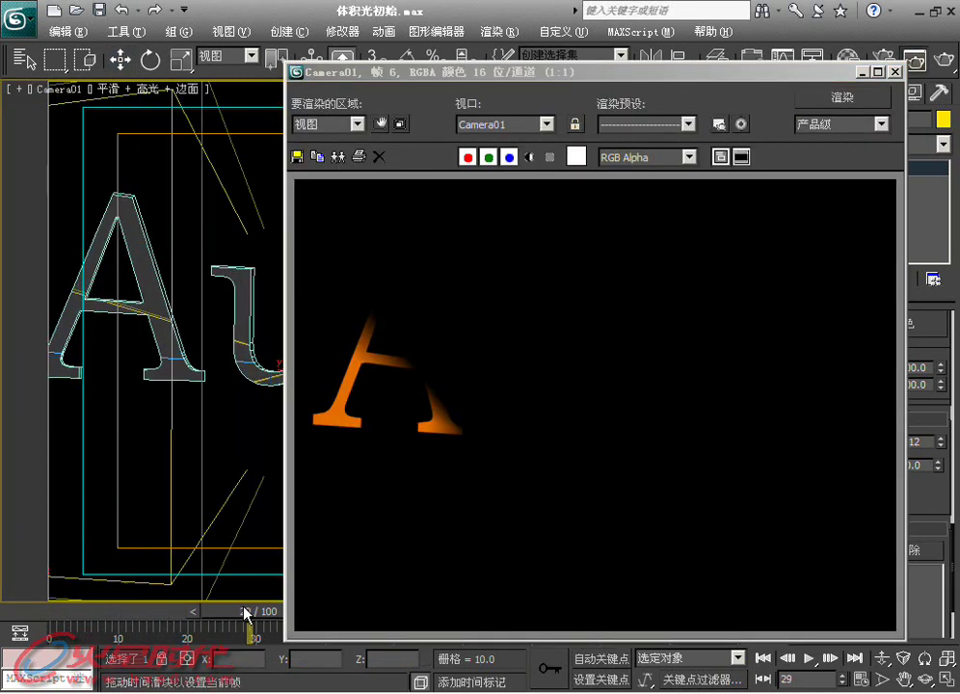
pyautogui.hotkey('shift', 'q')
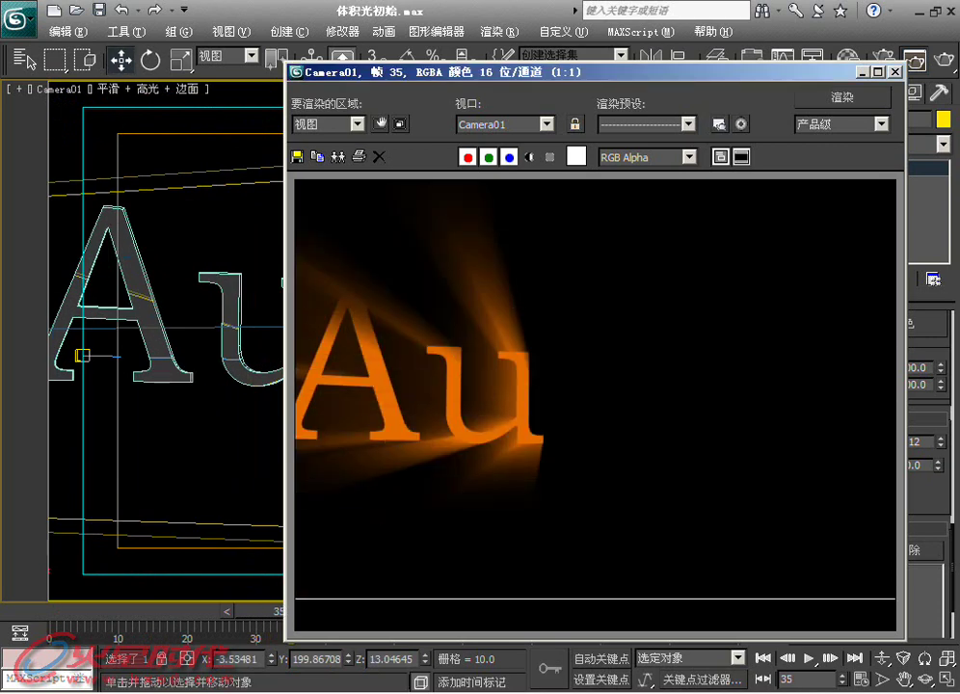
pyautogui.moveTo(258, 618); pyautogui.dragTo(381, 619)
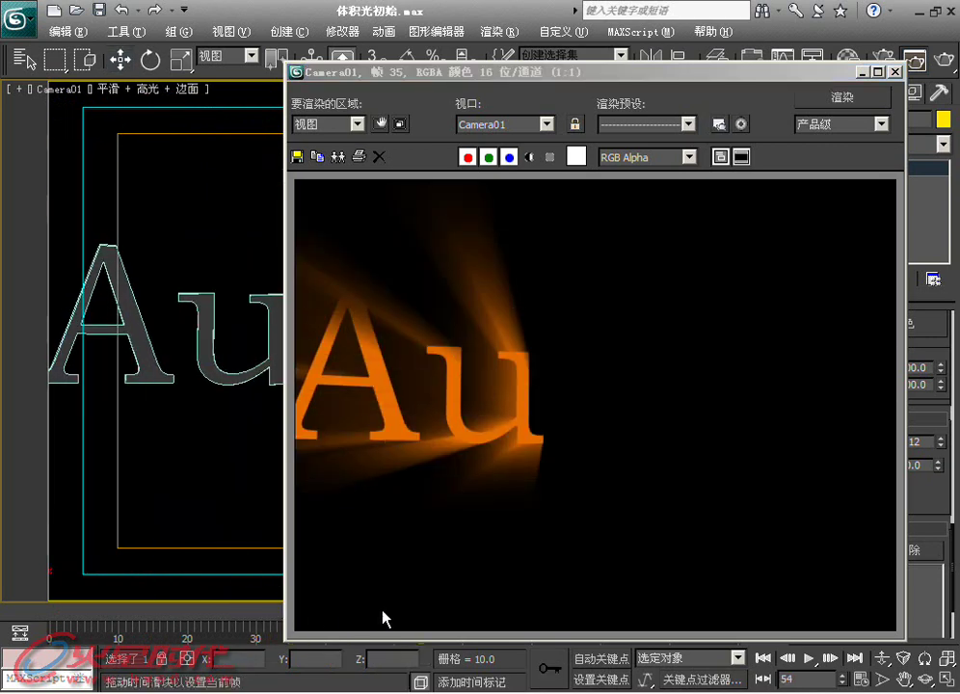
pyautogui.hotkey('shift', 'q')
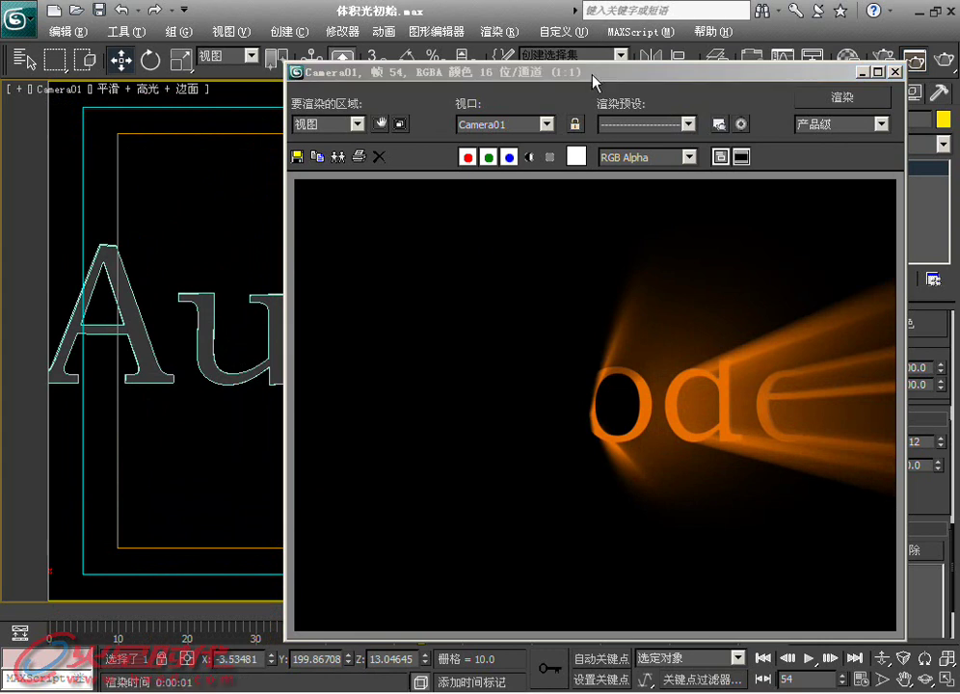
pyautogui.moveTo(588, 77); pyautogui.dragTo(114, 74)
pyautogui.moveTo(480, 613); pyautogui.dragTo(581, 613)
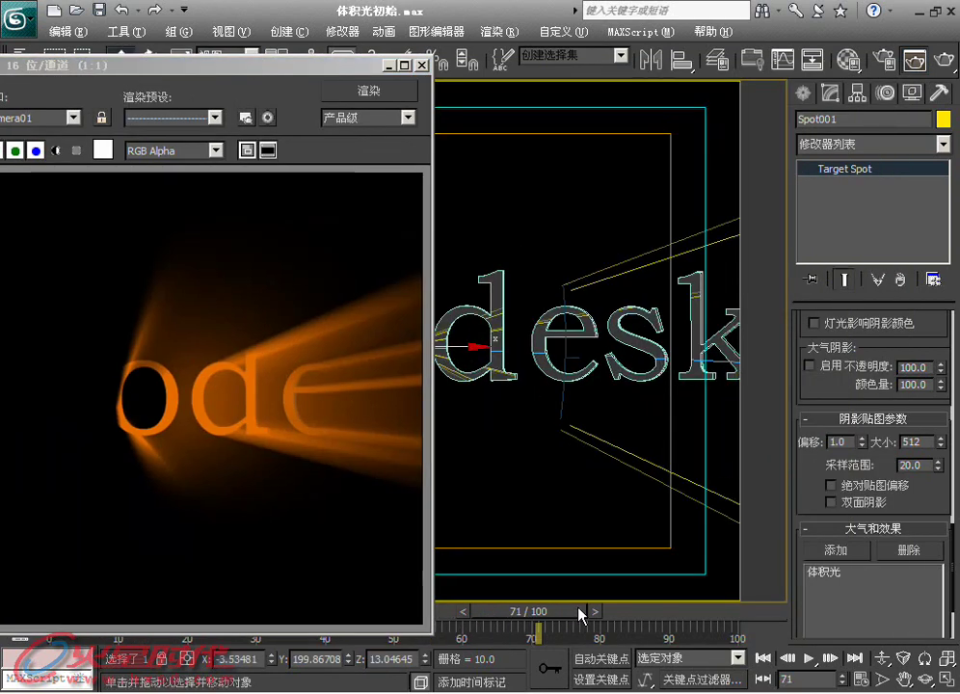
pyautogui.hotkey('shift', 'q')
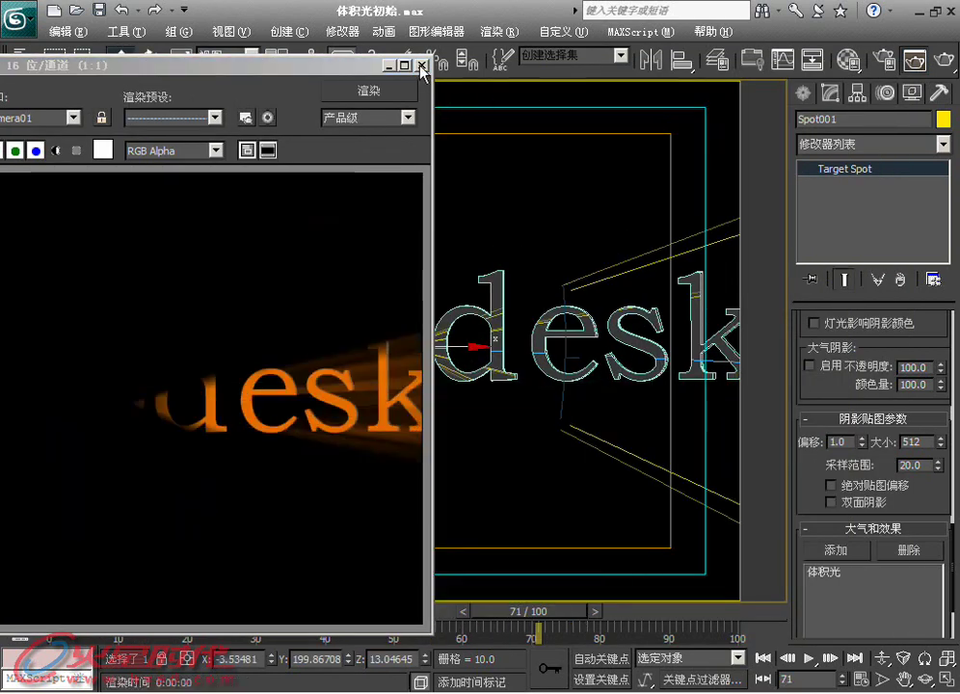
pyautogui.click(422, 65)
# Step: Play the light sweep animation, stop at a mid frame and restore four viewports
pyautogui.click(810, 660)
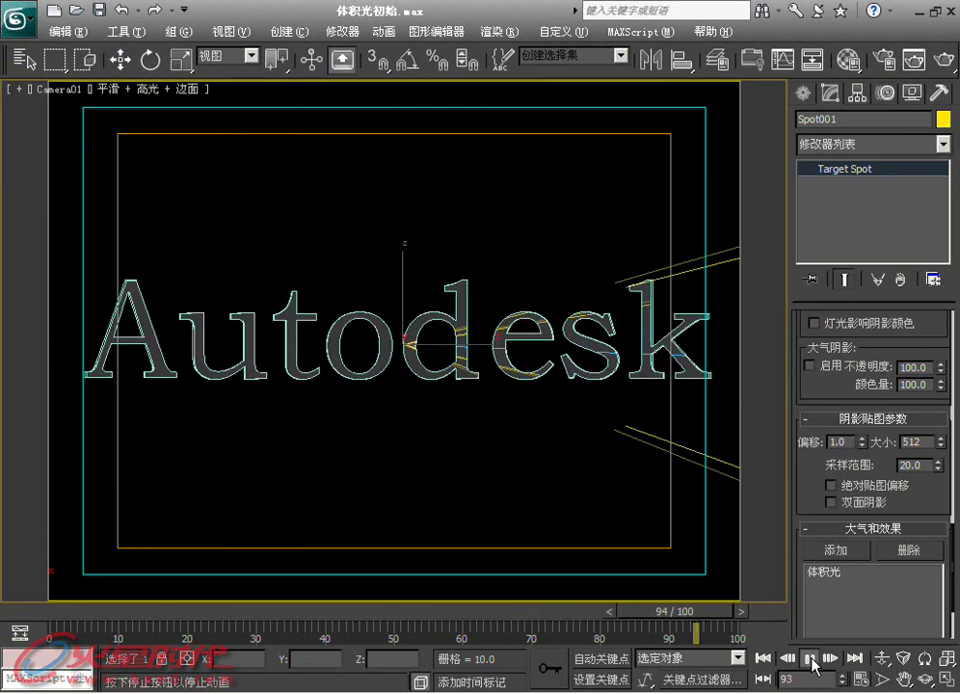
pyautogui.moveTo(326, 611)
pyautogui.mouseDown()
pyautogui.moveTo(484, 613)
pyautogui.moveTo(321, 615)
pyautogui.moveTo(430, 612)
pyautogui.mouseUp()
pyautogui.press('w')
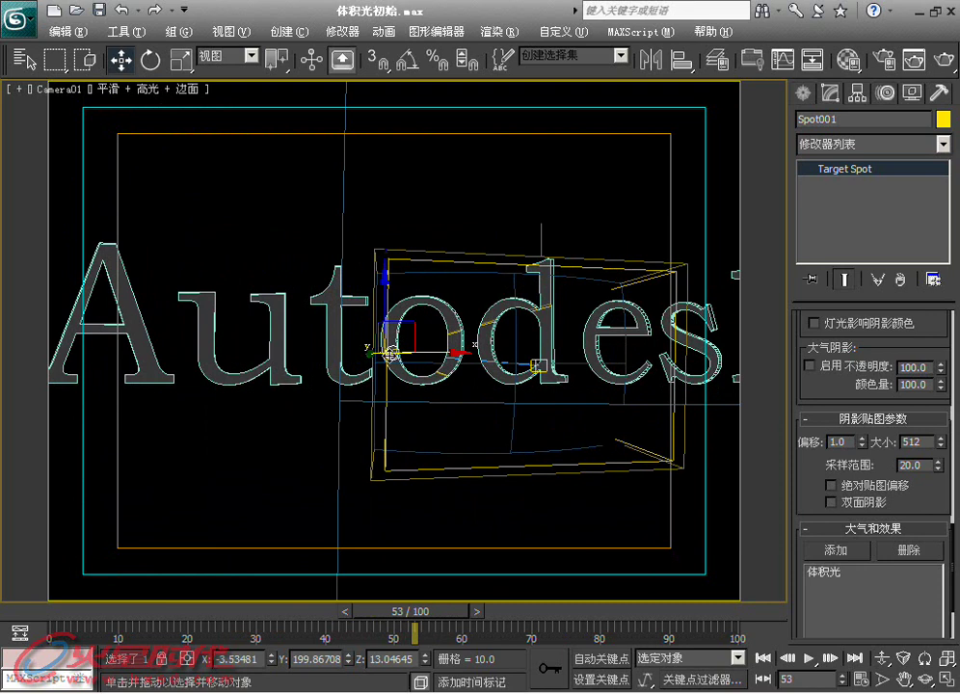
pyautogui.hotkey('alt', 'w')
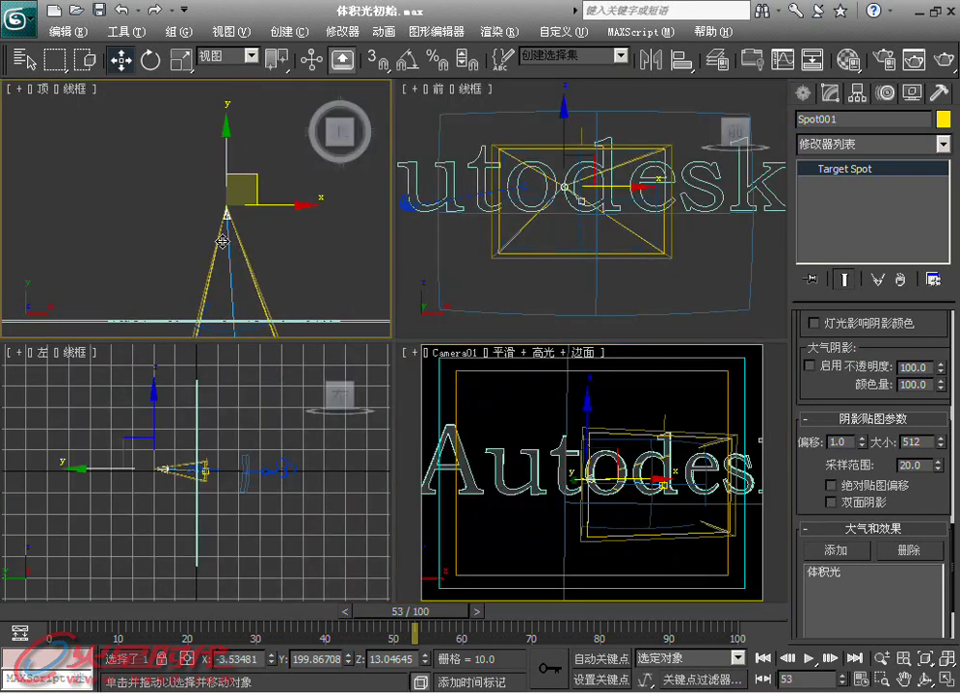
# Step: Enable near attenuation from 152.580 to 156.364 and set far attenuation start to 244.848
pyautogui.scroll(5, 829, 403)
pyautogui.scroll(5, 839, 405)
pyautogui.scroll(5, 849, 405)
pyautogui.scroll(4, 848, 405)
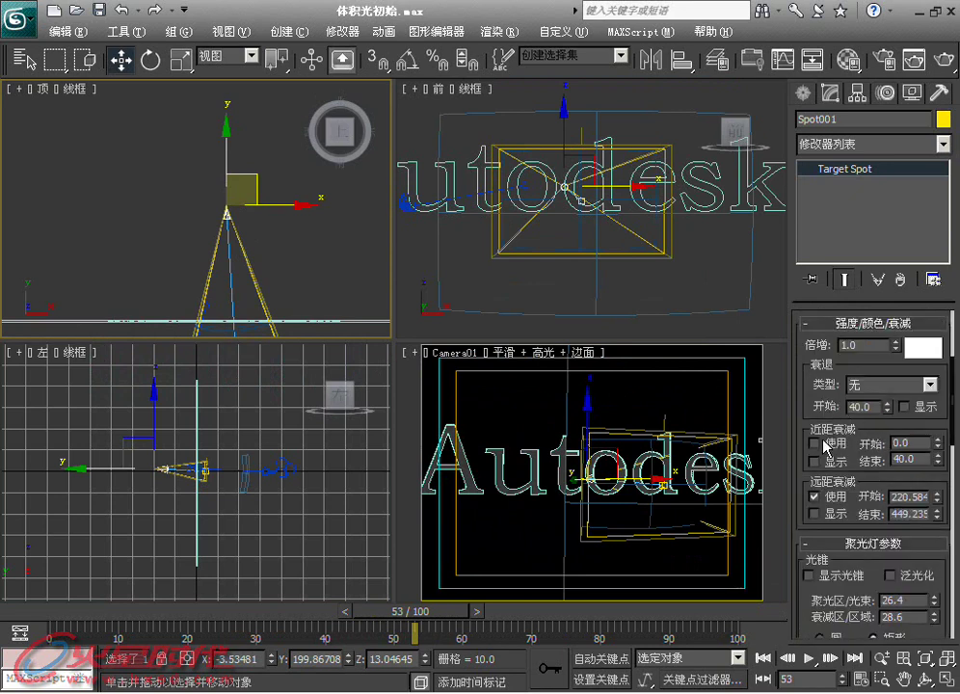
pyautogui.click(821, 445)
pyautogui.moveTo(935, 499); pyautogui.dragTo(923, 486)
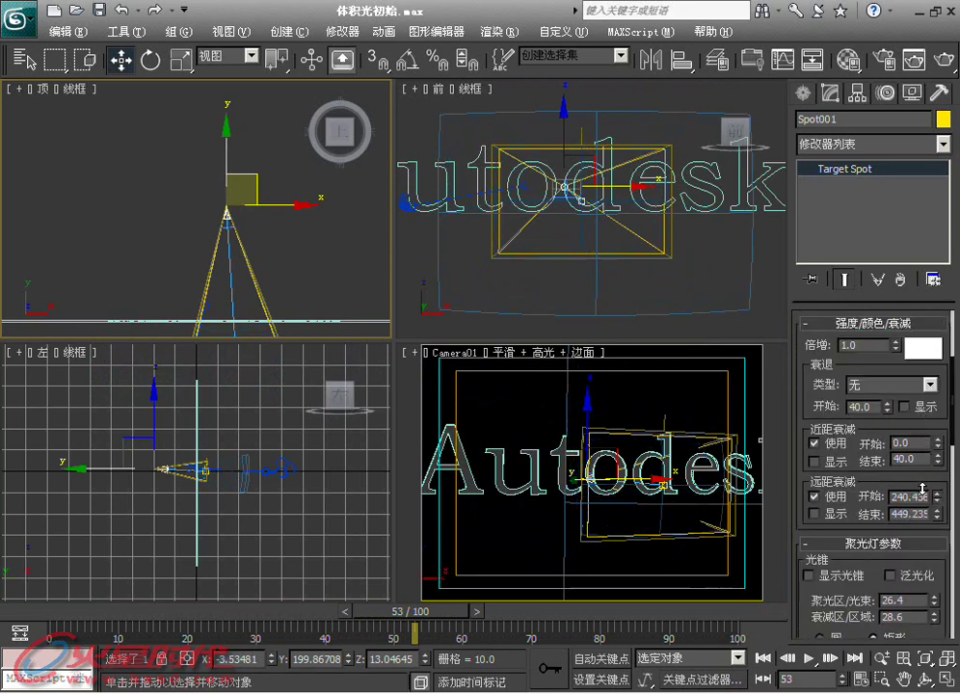
pyautogui.scroll(-2, 294, 249)
pyautogui.scroll(-2, 293, 249)
pyautogui.click(937, 441)
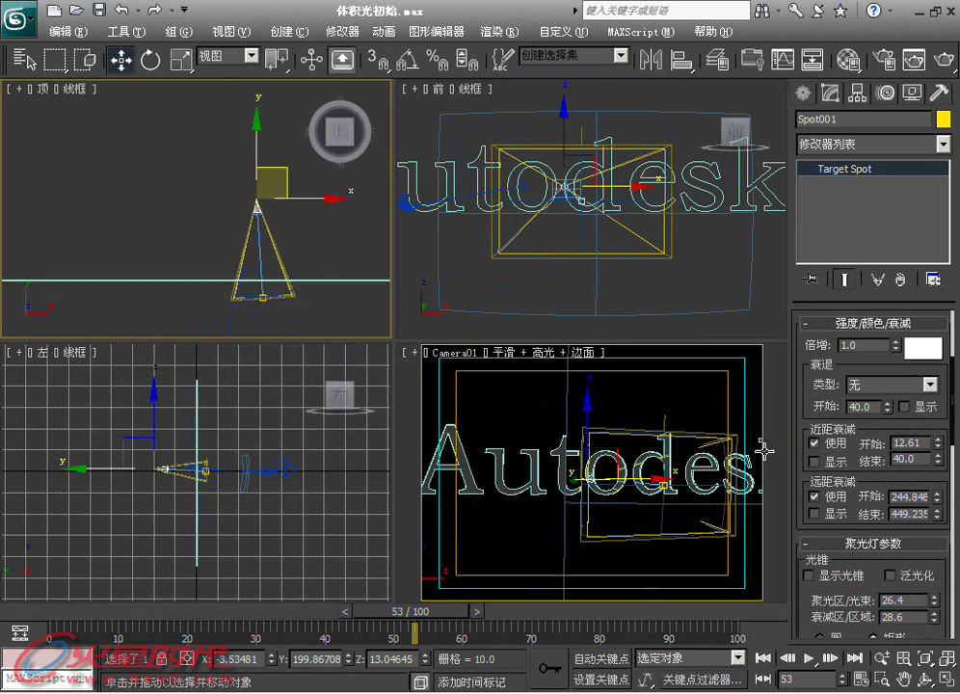
pyautogui.moveTo(938, 441); pyautogui.dragTo(926, 336)
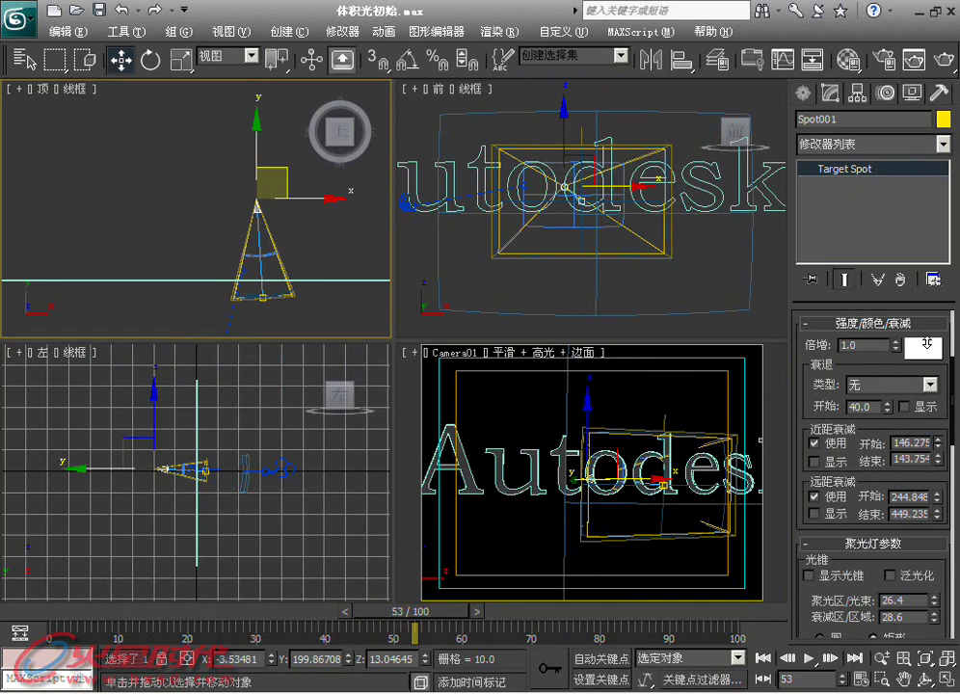
# Step: Switch the camera view to a free perspective and orbit around the spotlight
pyautogui.scroll(3, 258, 275)
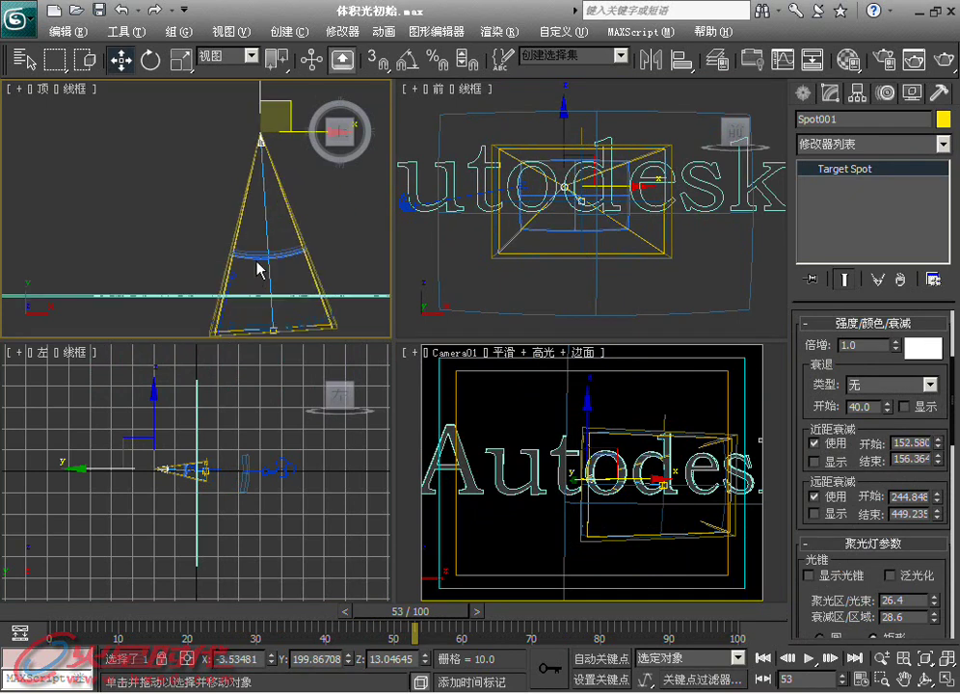
pyautogui.rightClick(534, 426)
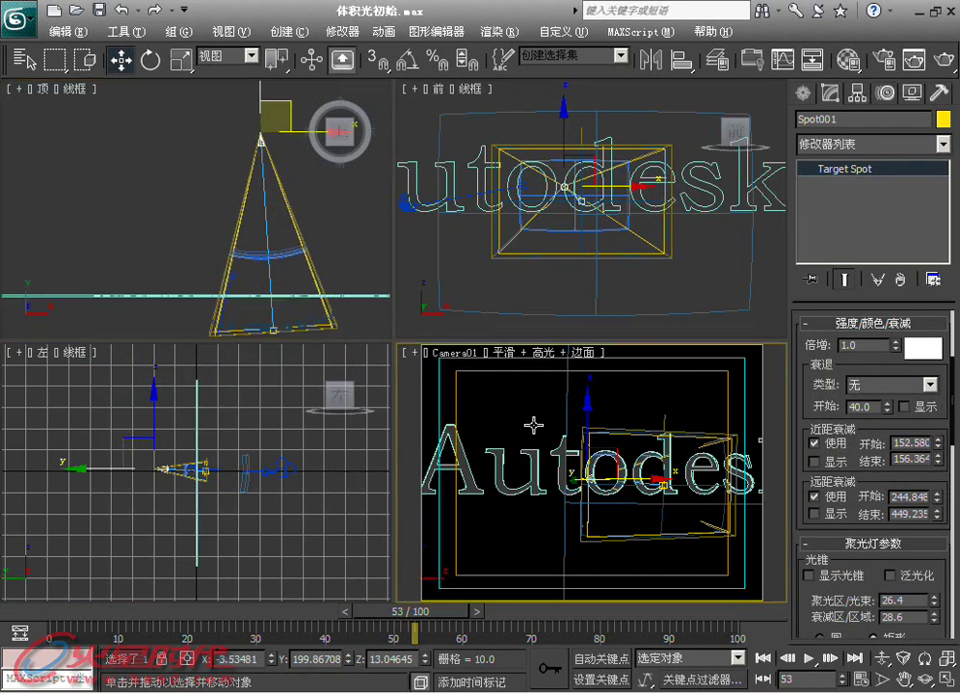
pyautogui.press('p')
pyautogui.scroll(-2, 532, 430)
pyautogui.scroll(-2, 522, 443)
pyautogui.moveTo(523, 442)
pyautogui.keyDown('alt'); pyautogui.mouseDown(button='middle')
pyautogui.moveTo(578, 498)
pyautogui.moveTo(604, 508)
pyautogui.mouseUp(button='middle'); pyautogui.keyUp('alt')
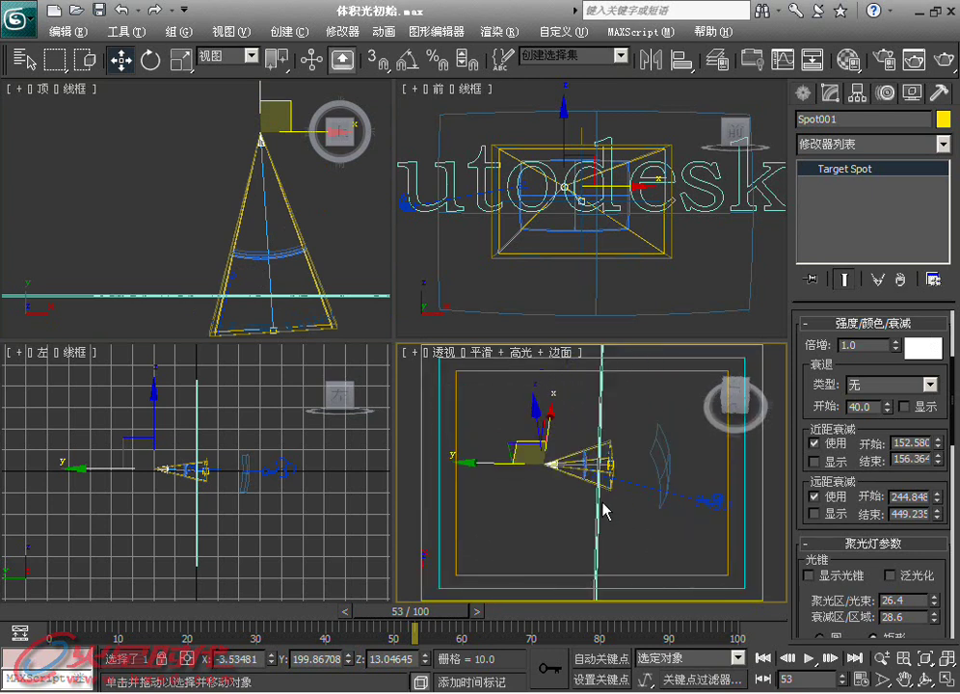
# Step: Render the perspective view to check the beam, then restore Camera01, deselected, at frame 98
pyautogui.hotkey('shift', 'q')
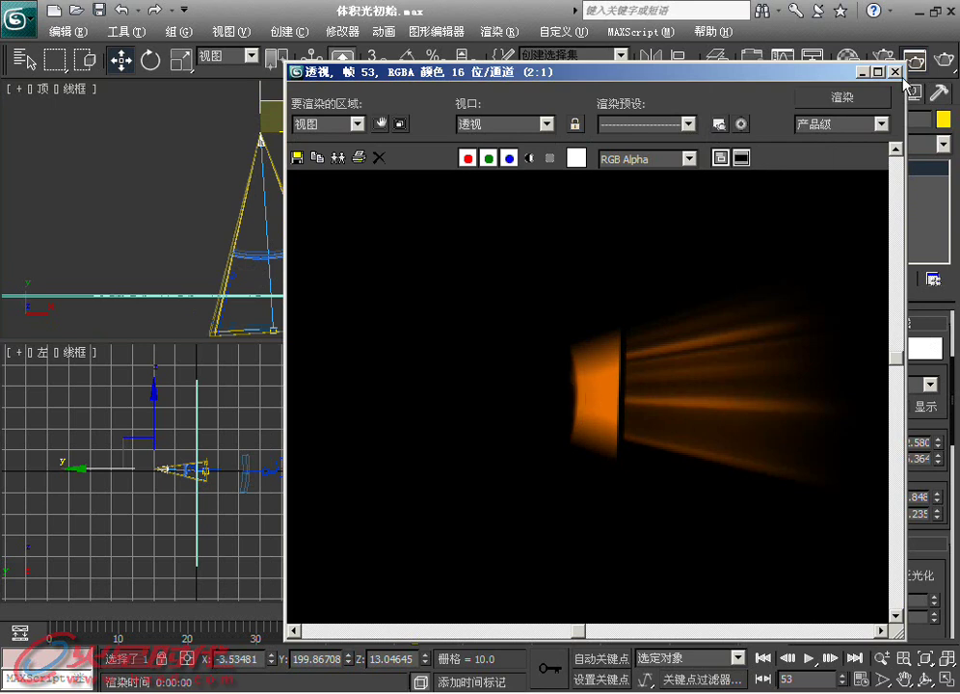
pyautogui.click(896, 73)
pyautogui.click(644, 400)
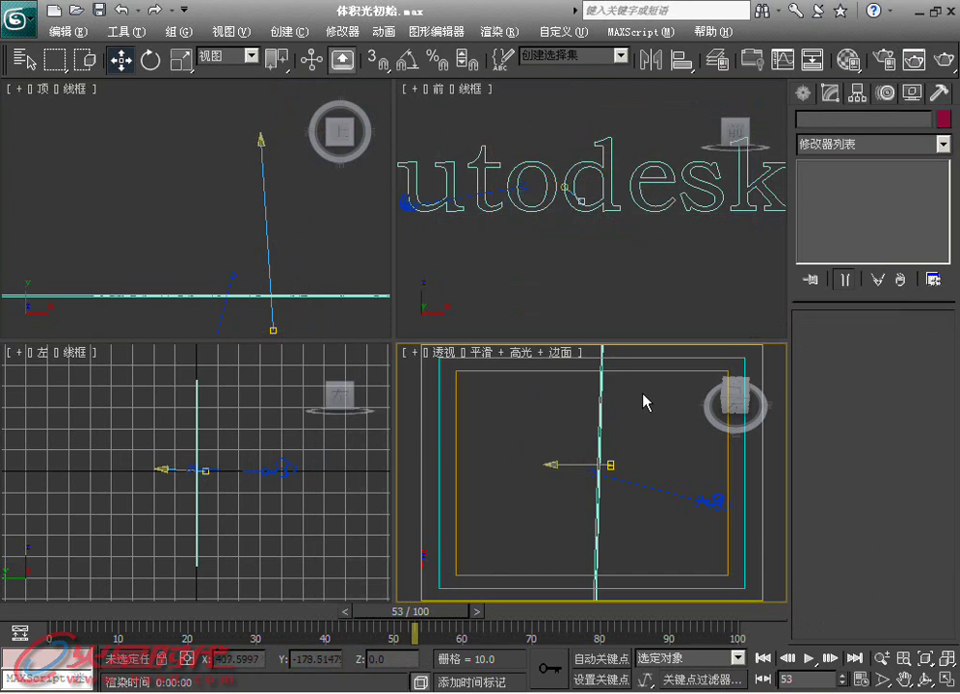
pyautogui.press('c')
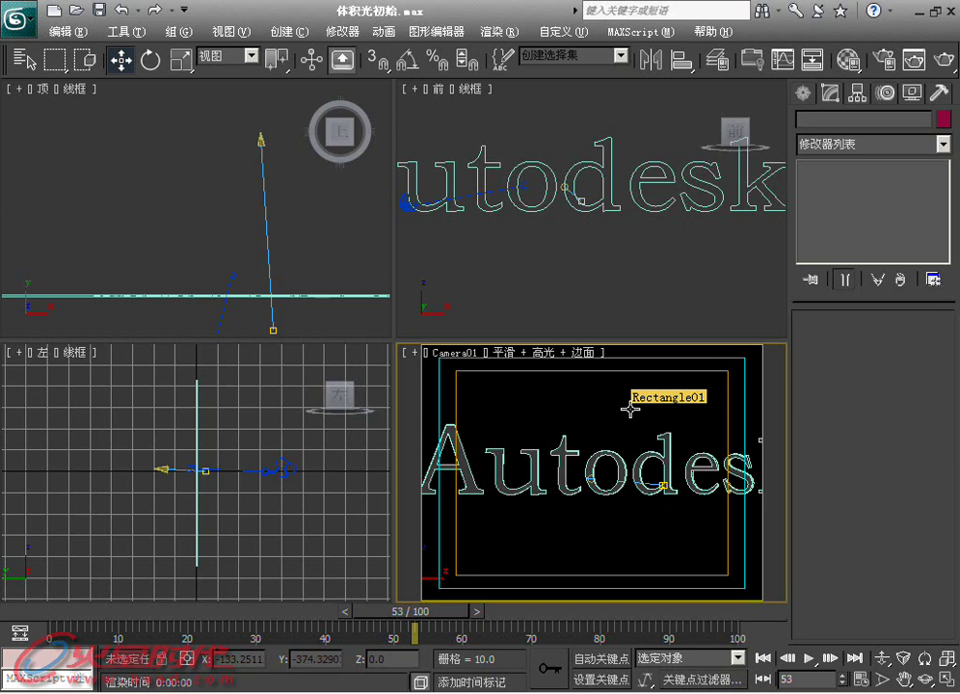
pyautogui.moveTo(441, 613); pyautogui.dragTo(735, 611)
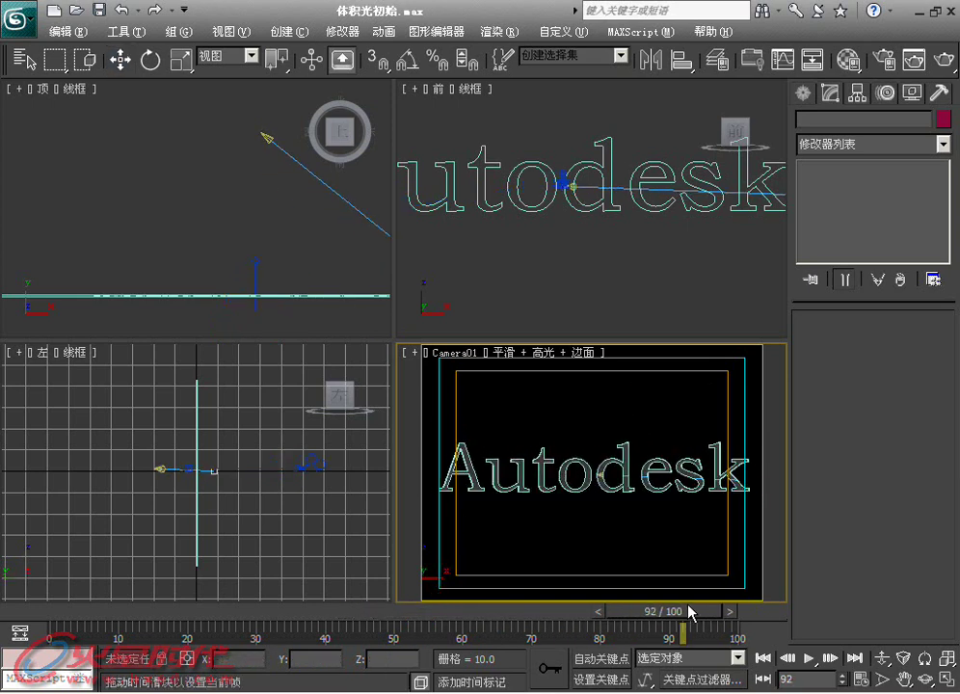
pyautogui.press('w')
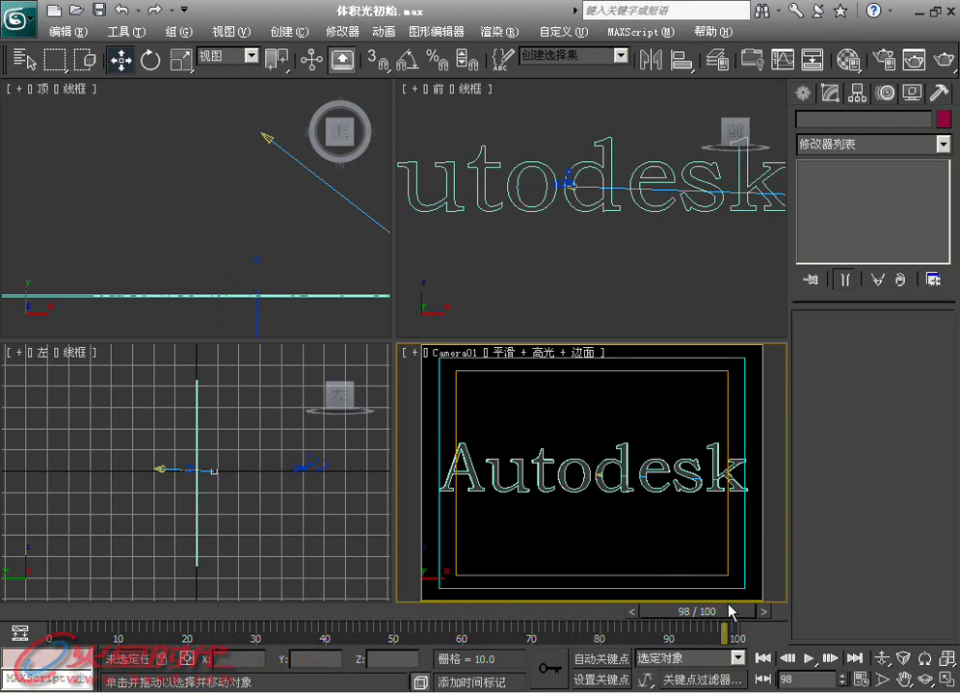